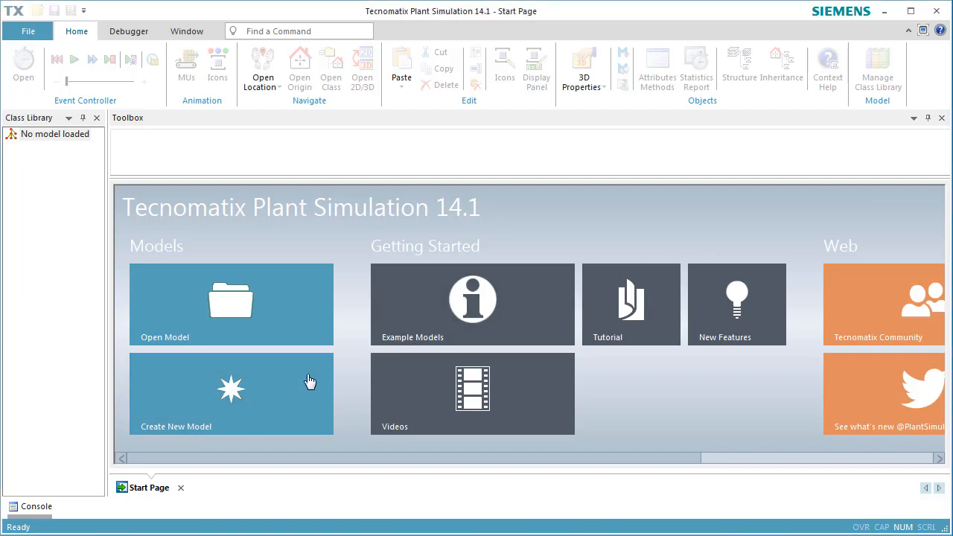
Create a new simulation model.
click(309, 382)
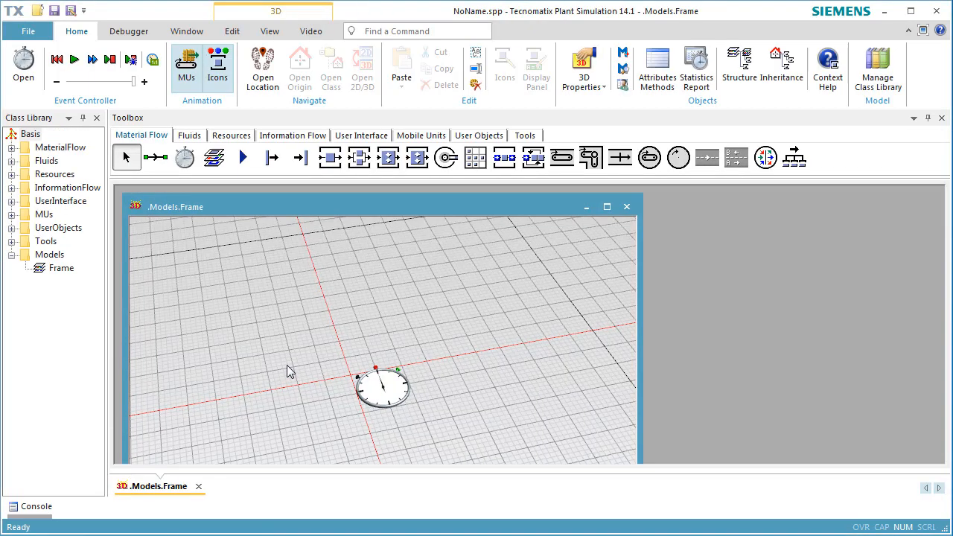
Open the existing Frame from the UserObjects folder in a maximized window to view it, and close it again.
click(12, 228)
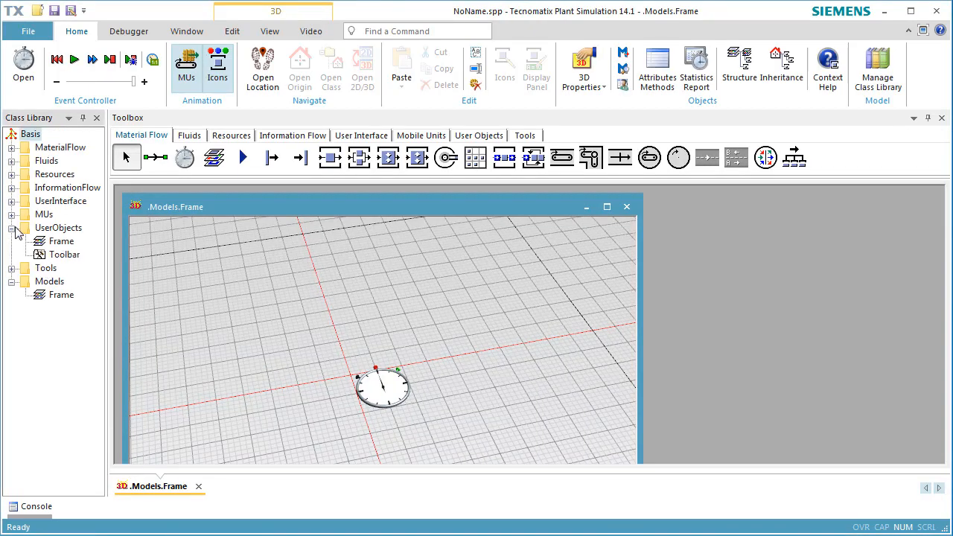
click(39, 242)
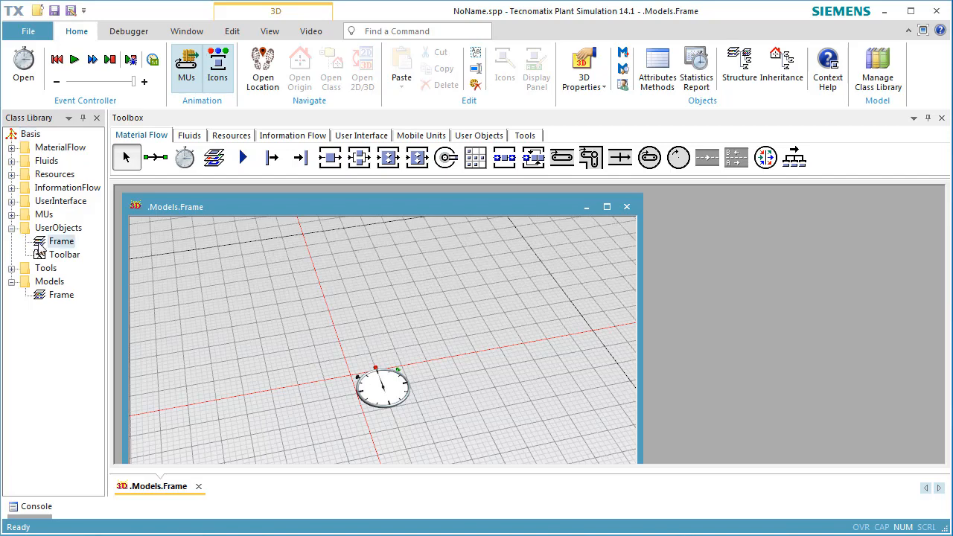
double_click(39, 245)
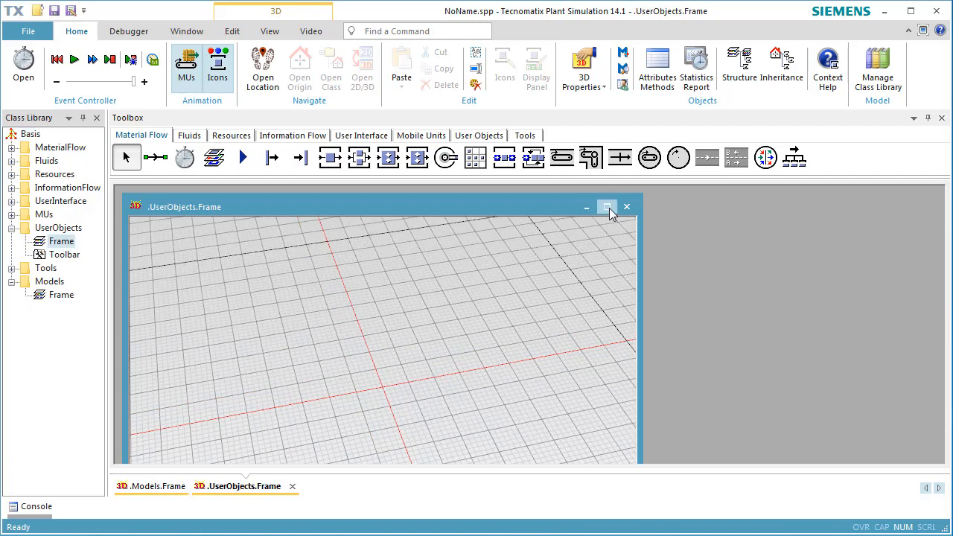
click(608, 208)
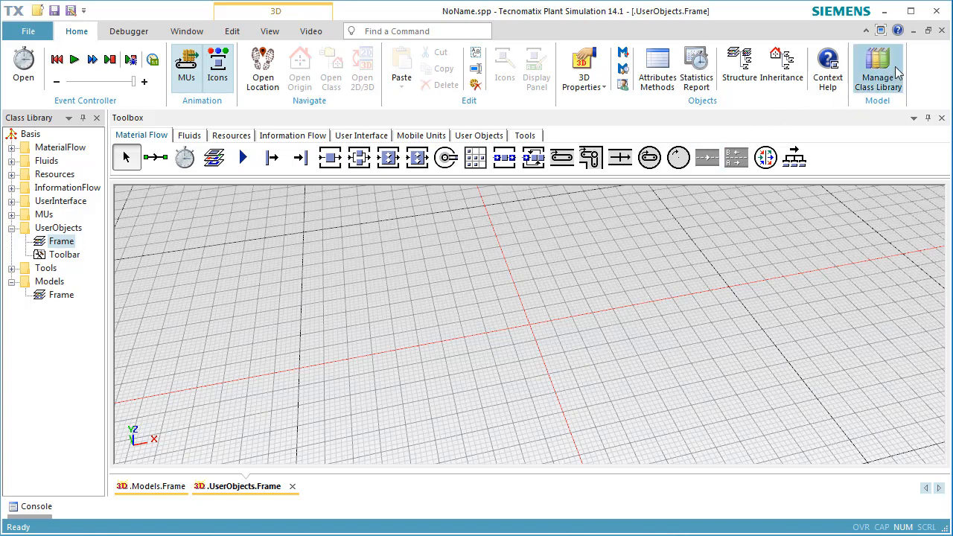
click(942, 30)
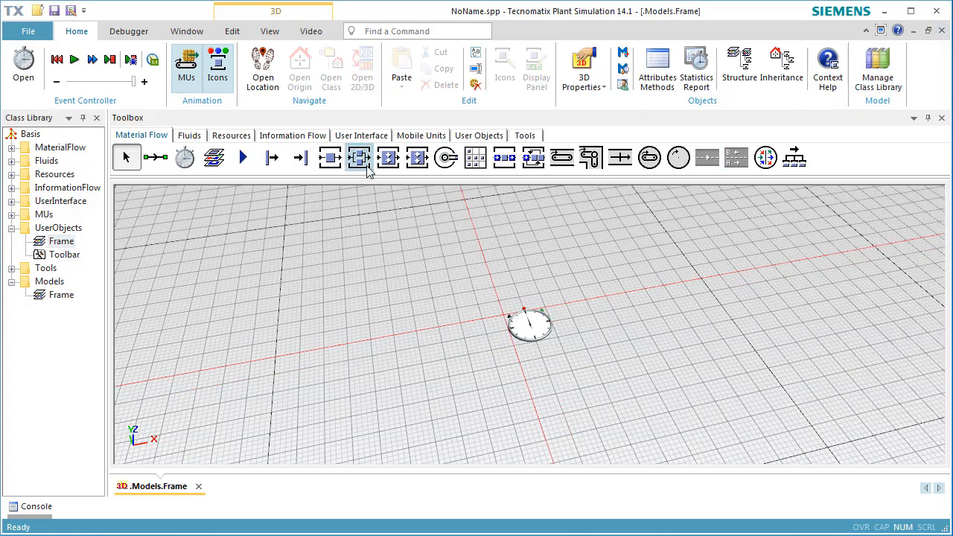
Create a new frame in the UserObjects folder of the class library and name it MyStation.
right_click(63, 230)
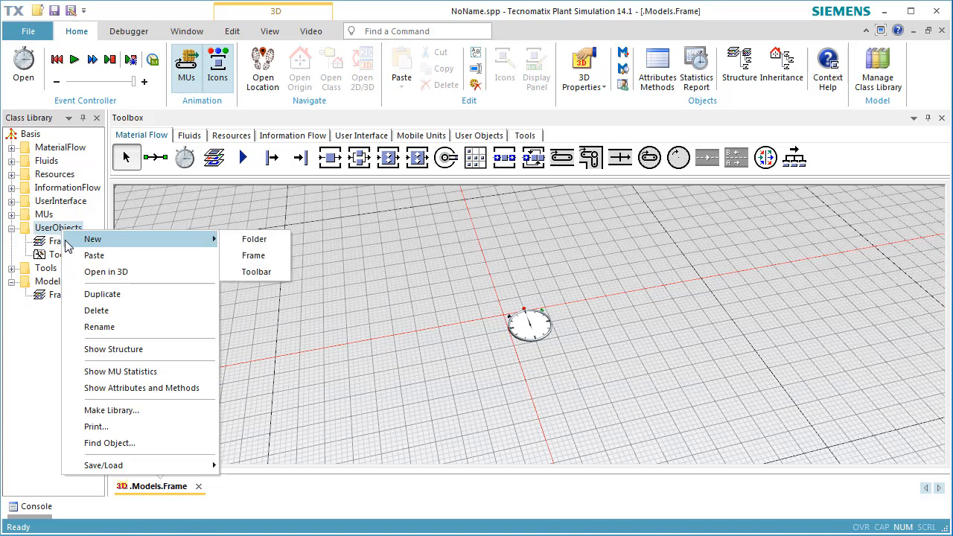
mouse_move(217, 241)
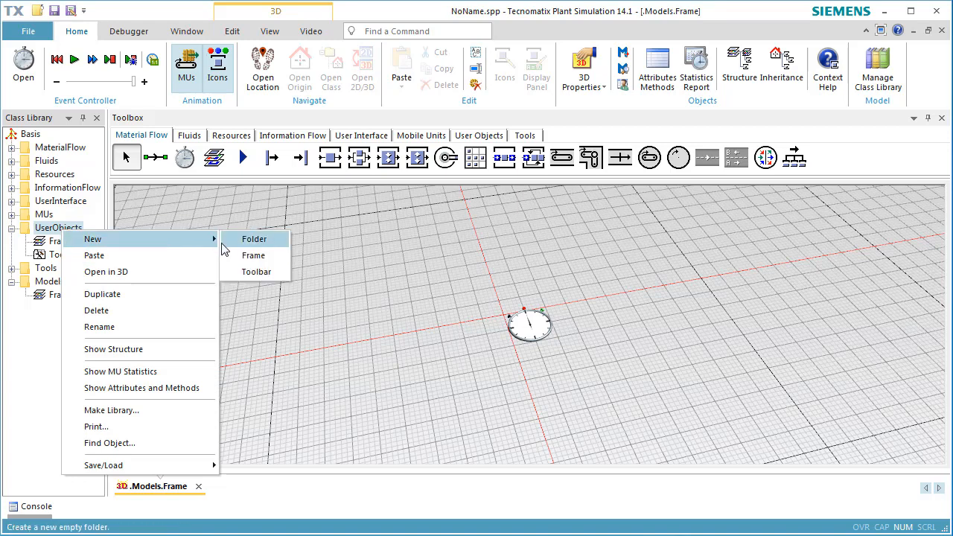
click(244, 255)
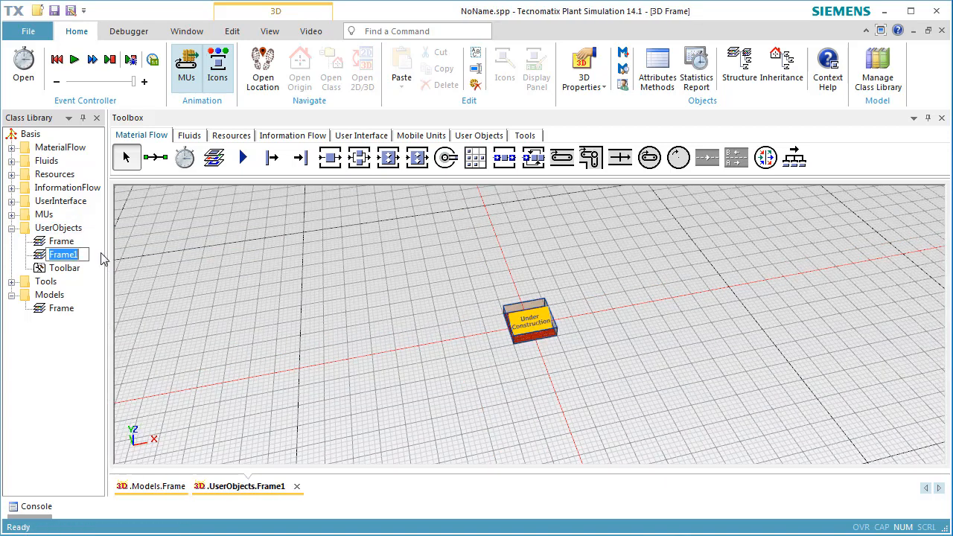
text(M)
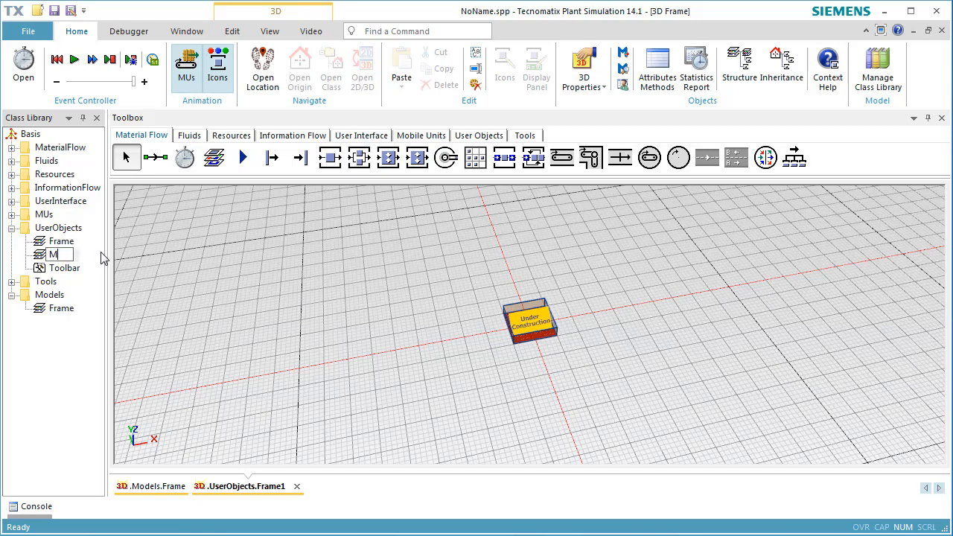
text(yStation)
key(Return)
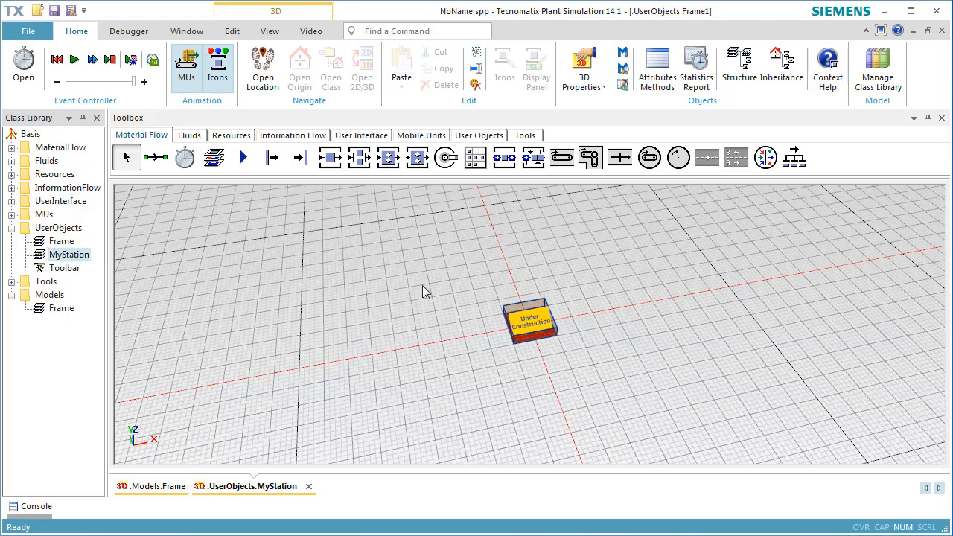
Delete the default "Under Construction" graphic from the MyStation frame.
click(532, 329)
key(Delete)
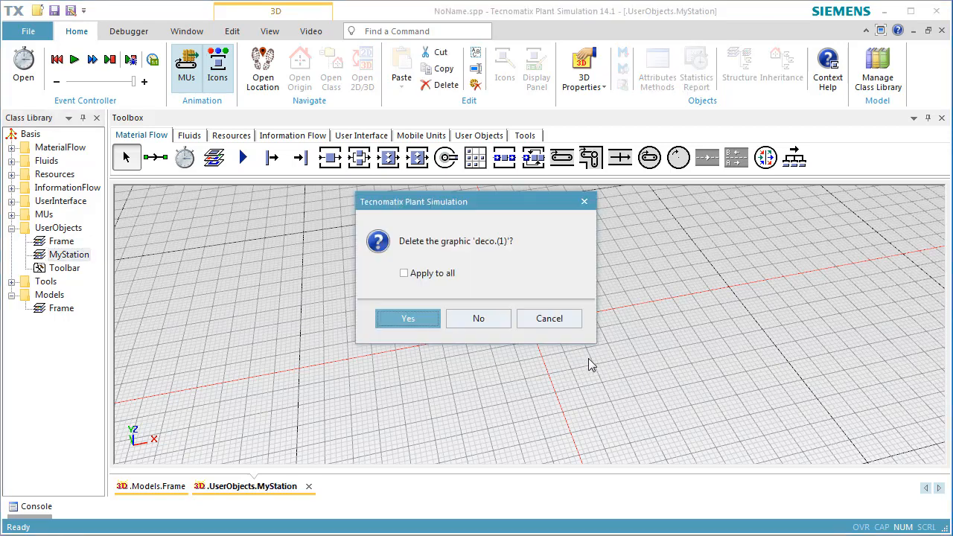
key(Return)
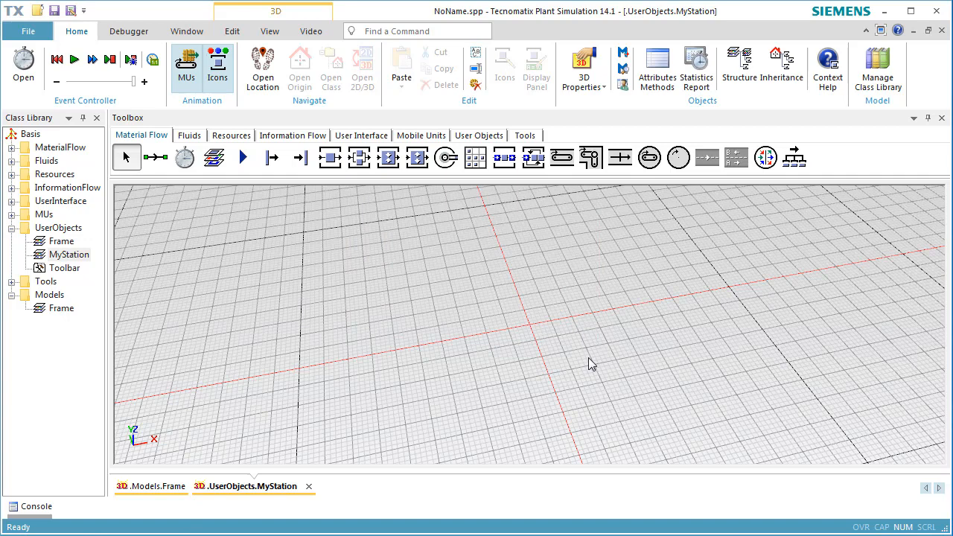
Insert a Station at the origin of the MyStation frame and place one Interface on either side of it along the X axis.
click(332, 160)
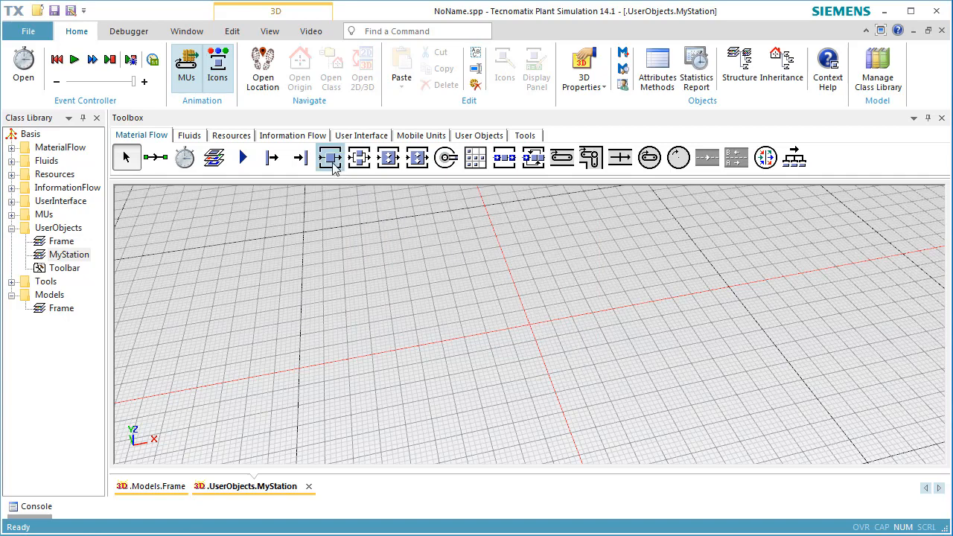
click(531, 324)
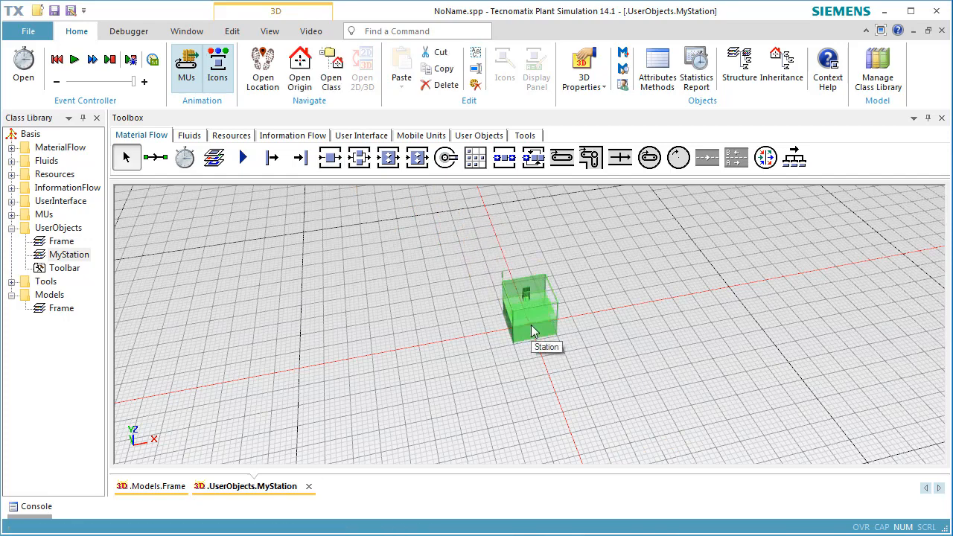
click(243, 158)
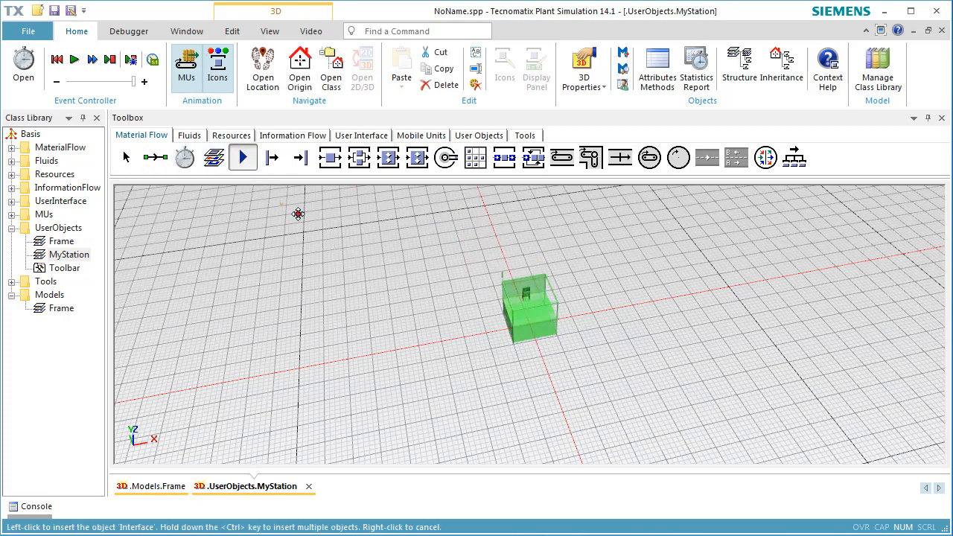
click(489, 334)
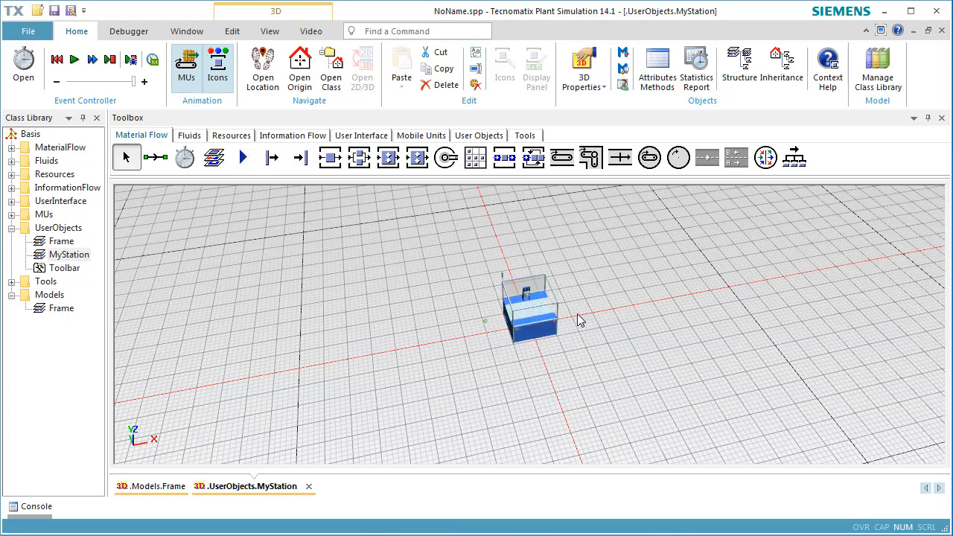
click(243, 158)
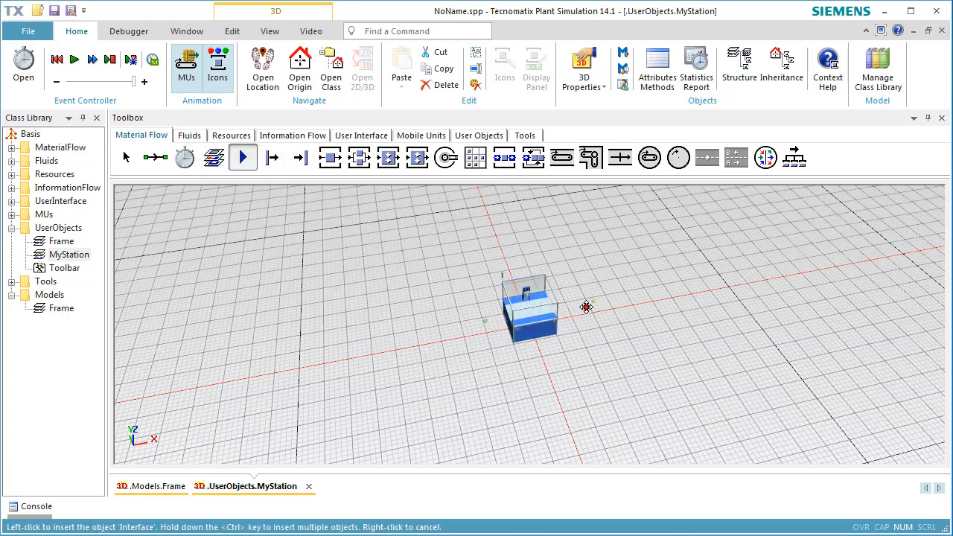
click(568, 323)
Connect the first Interface to the Station and the Station to the second Interface with Connectors.
click(155, 157)
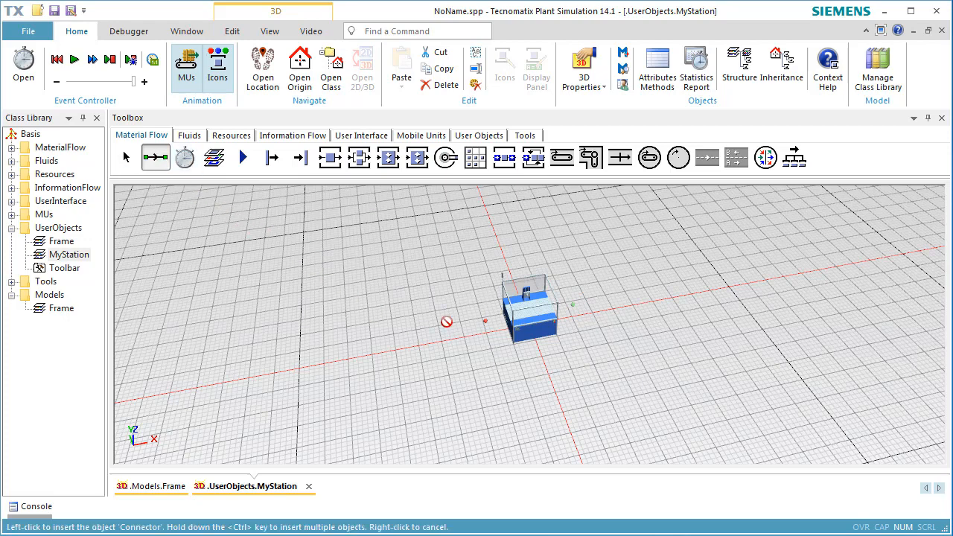
click(485, 321)
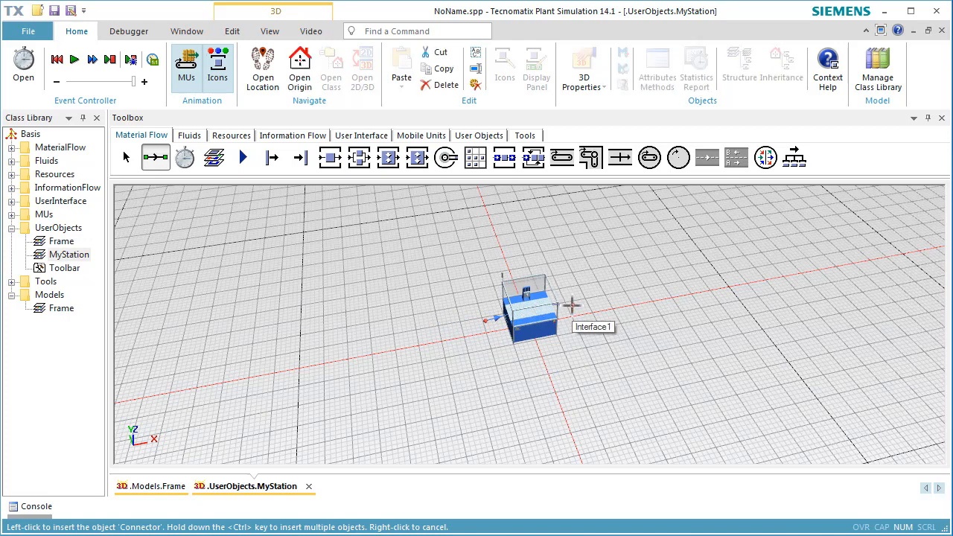
right_click(613, 277)
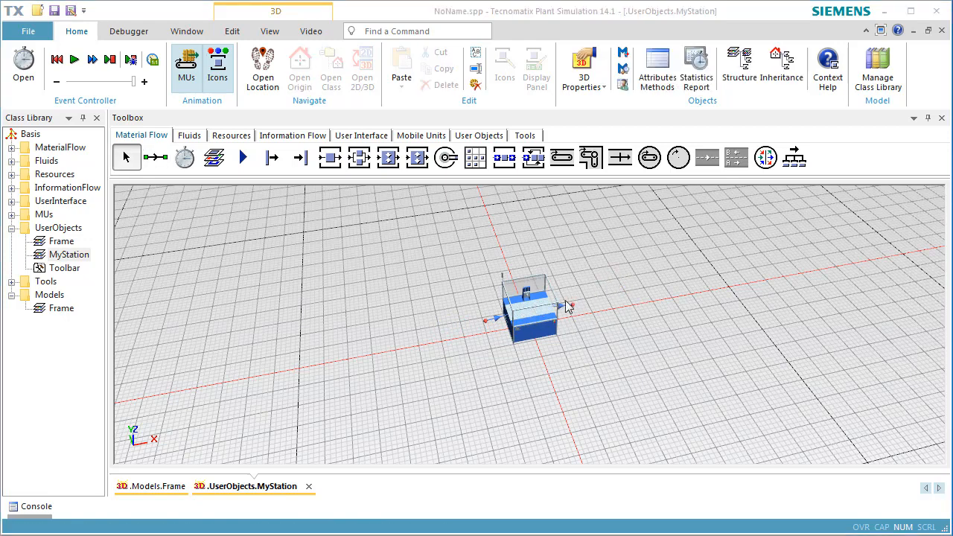
Open the Station in a new 3D window and delete all parts of its default workplace graphic.
click(542, 325)
right_click(542, 323)
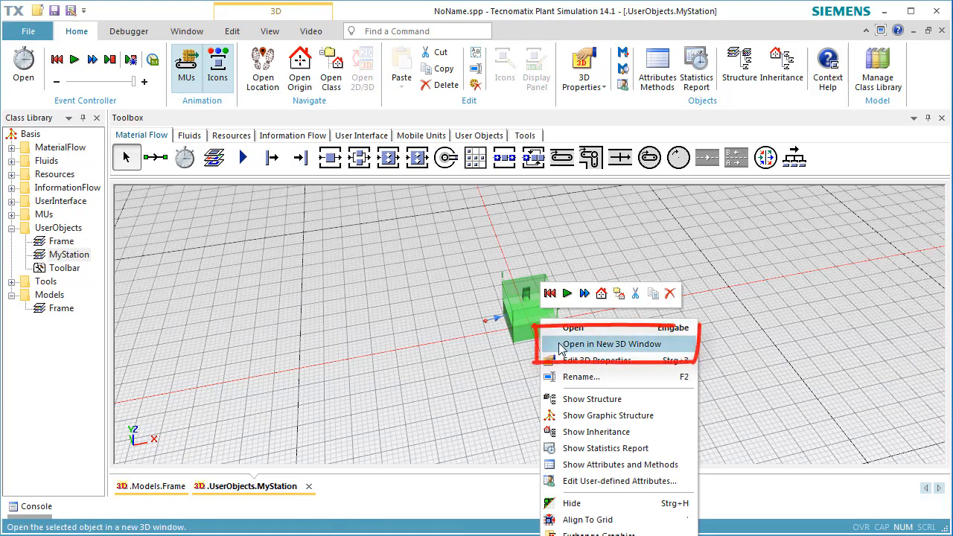
click(588, 344)
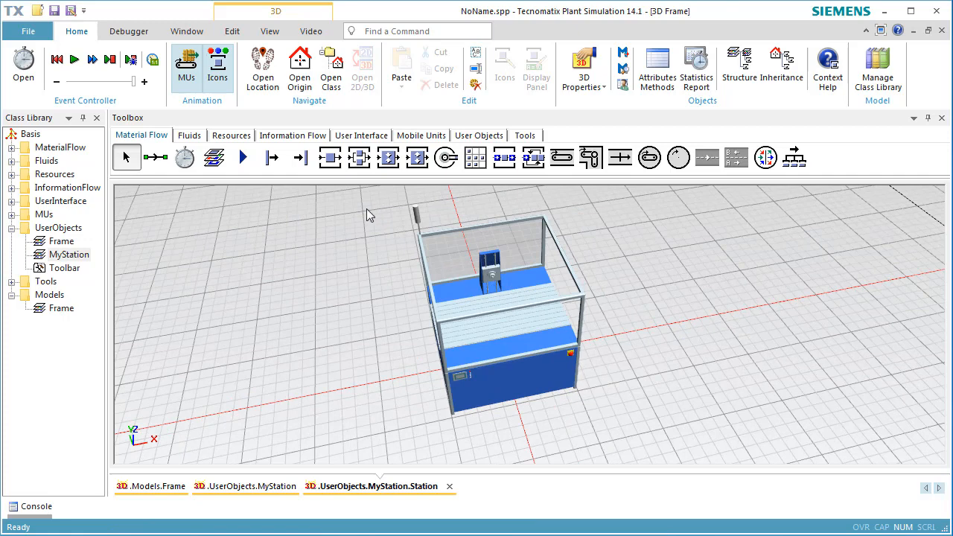
click(516, 306)
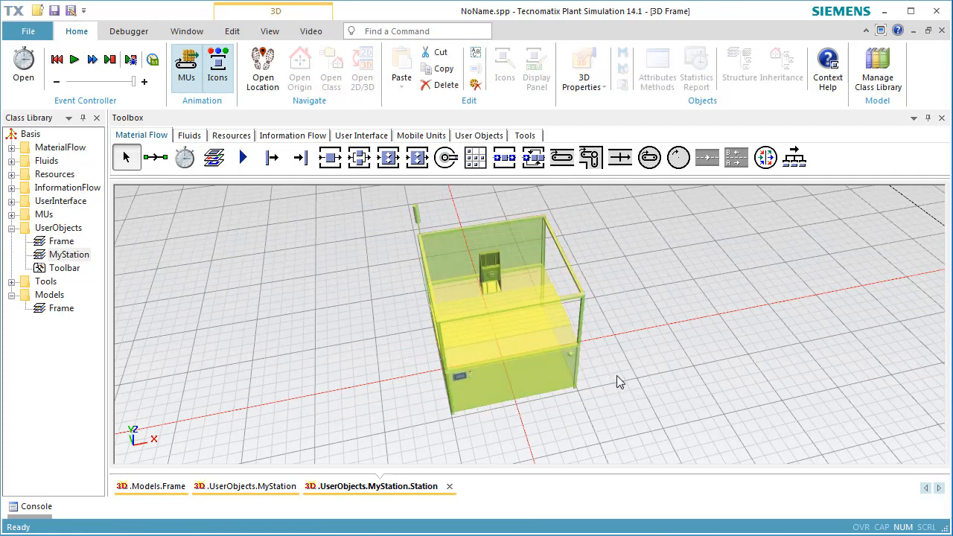
key(Delete)
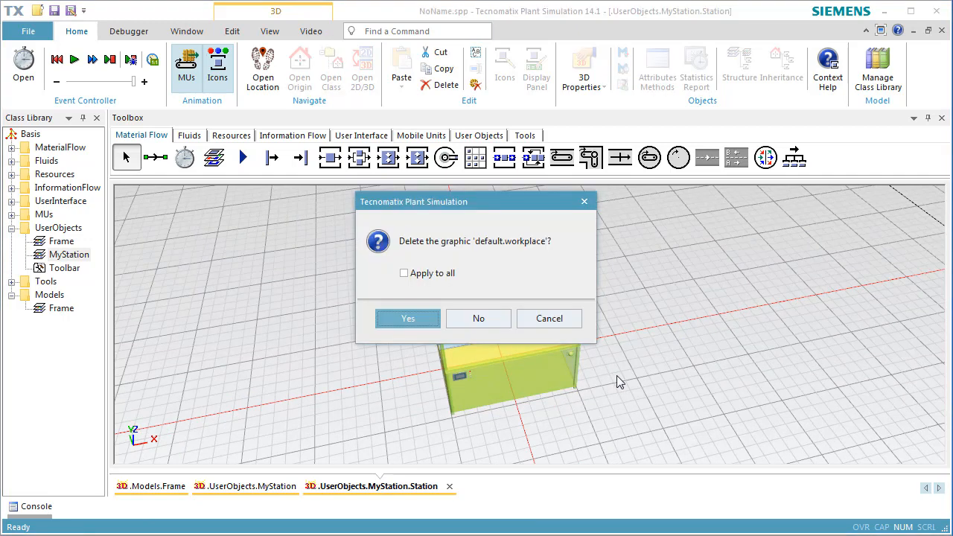
click(404, 274)
click(409, 318)
Set the orientation of the Station's state group to (Off) in its 3D properties.
right_click(788, 309)
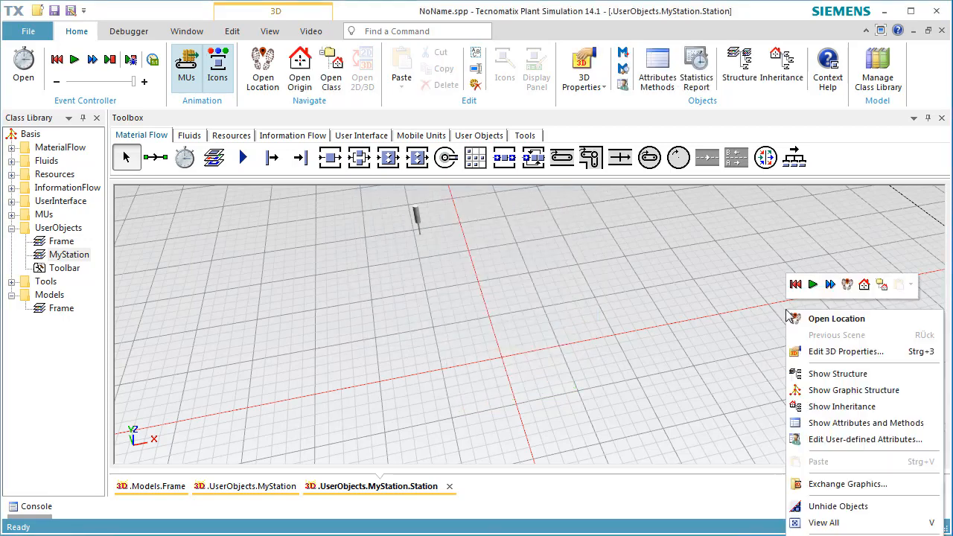
click(805, 351)
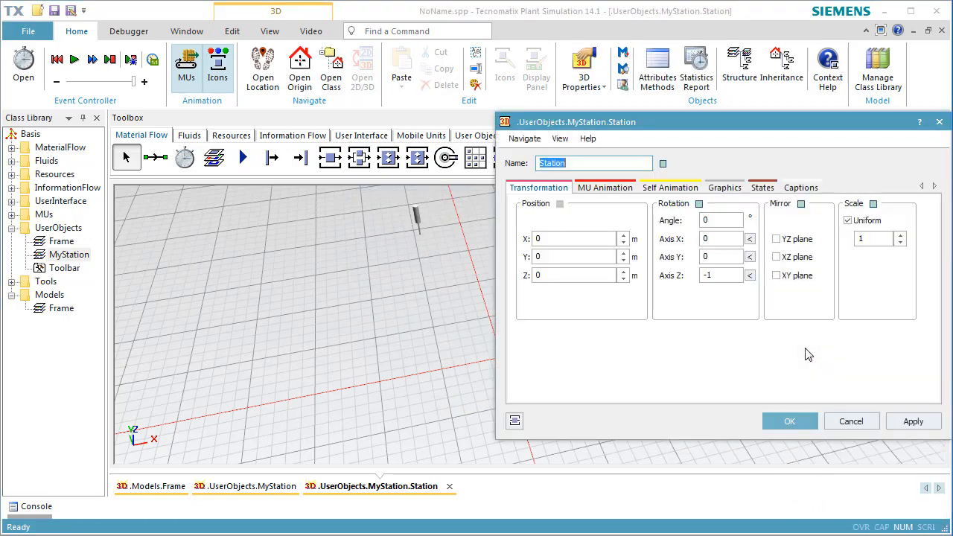
click(771, 191)
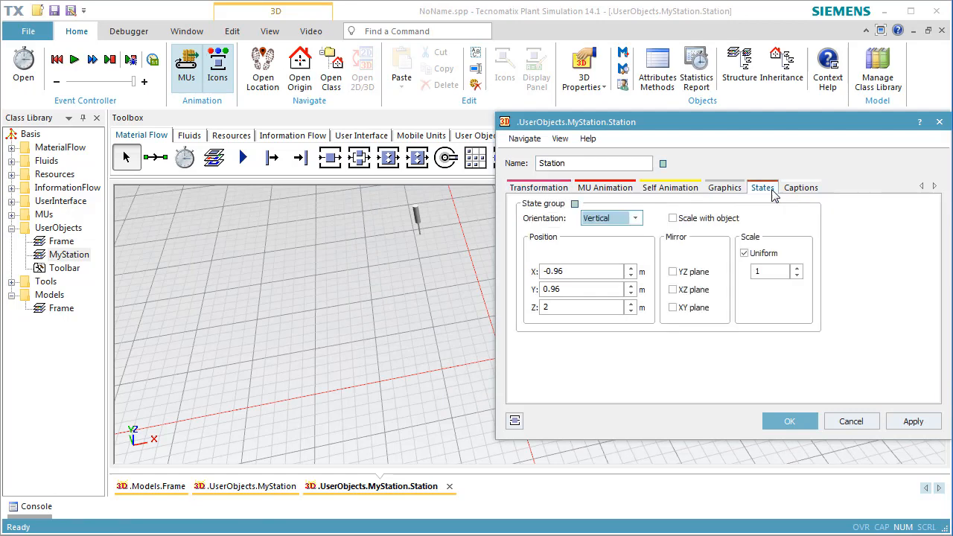
click(596, 218)
click(594, 230)
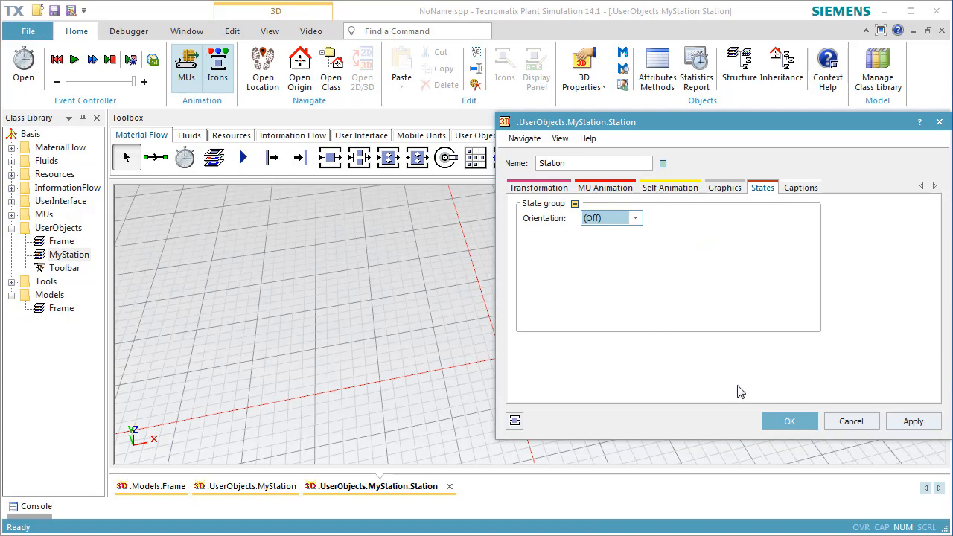
click(776, 421)
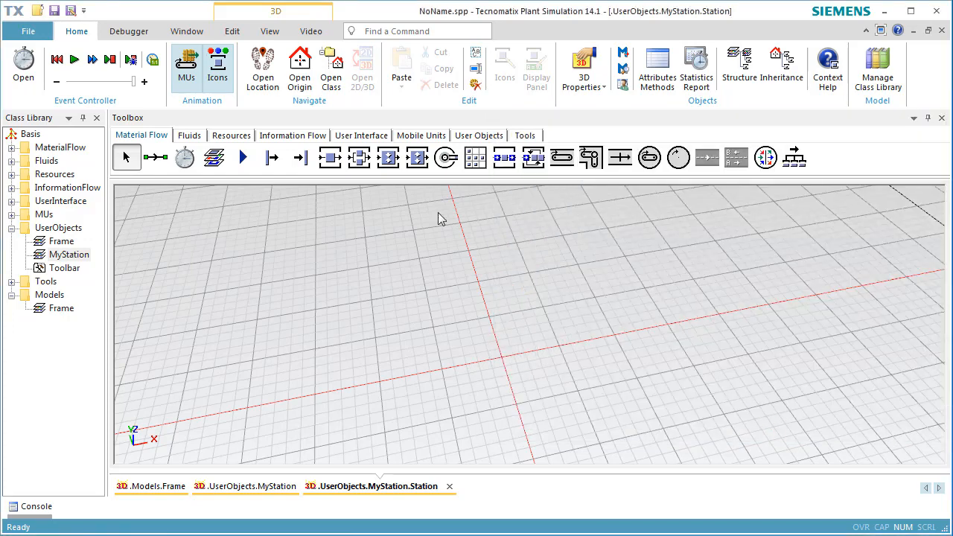
Create a cuboid 1 m wide, 1 m deep and 1 m high and place it at the origin of the Station's scene.
click(226, 33)
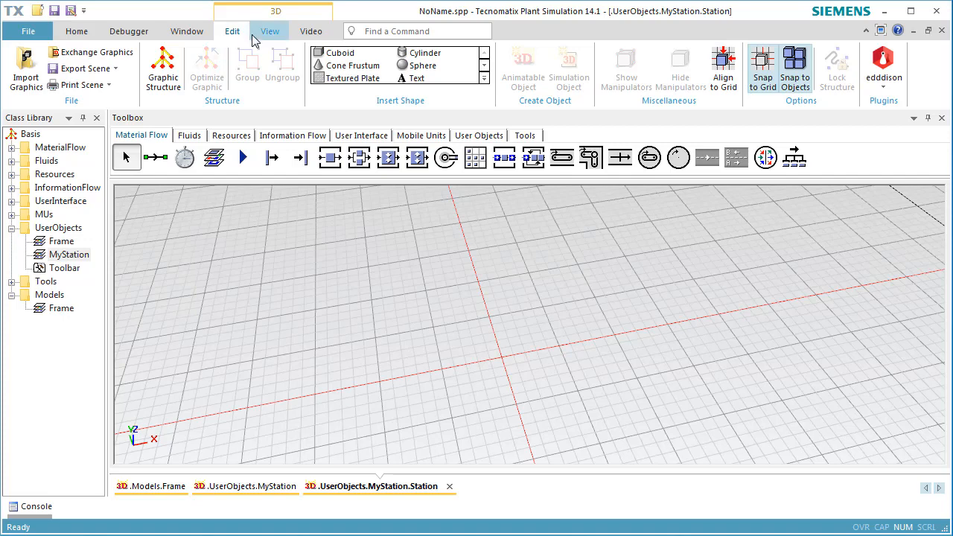
click(335, 57)
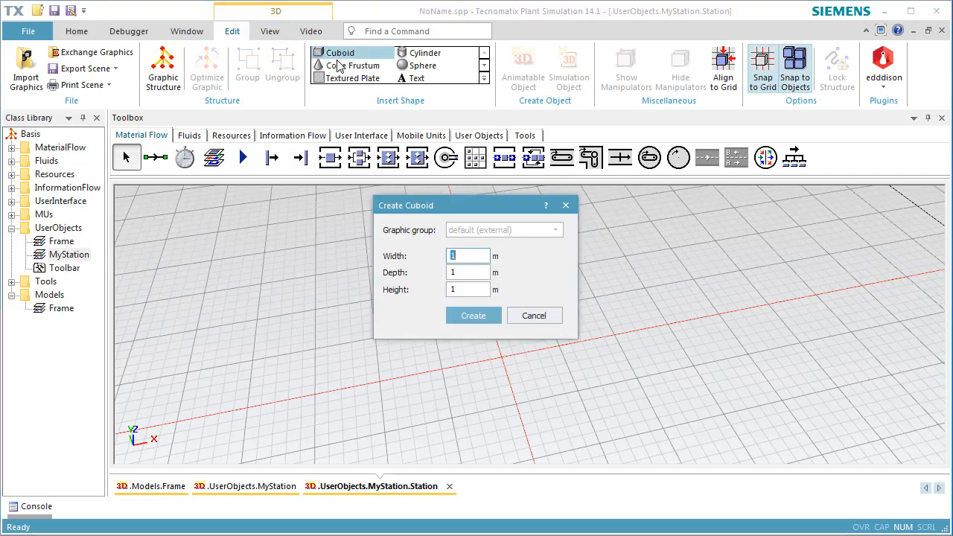
click(469, 316)
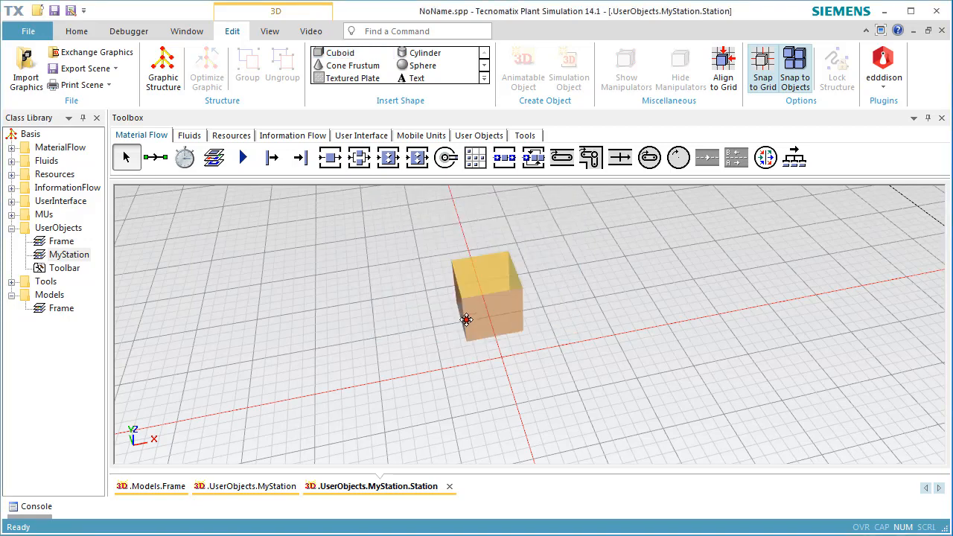
click(493, 357)
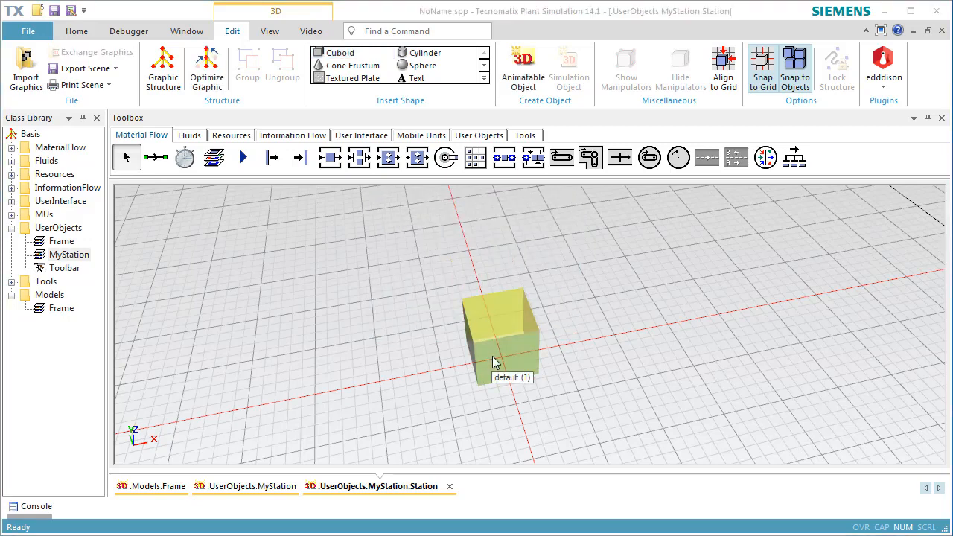
Activate the material of the cuboid at the origin and set its diffuse color to blue.
right_click(493, 362)
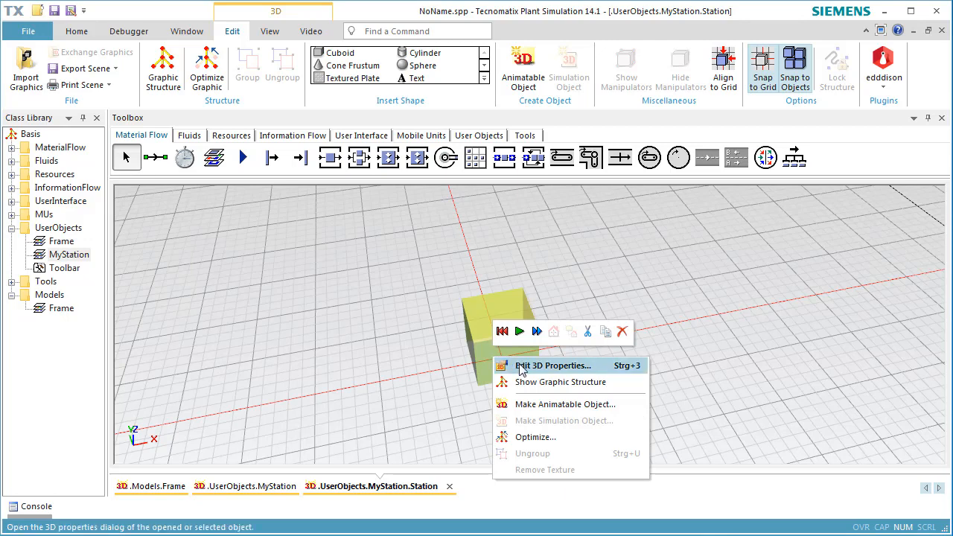
click(521, 366)
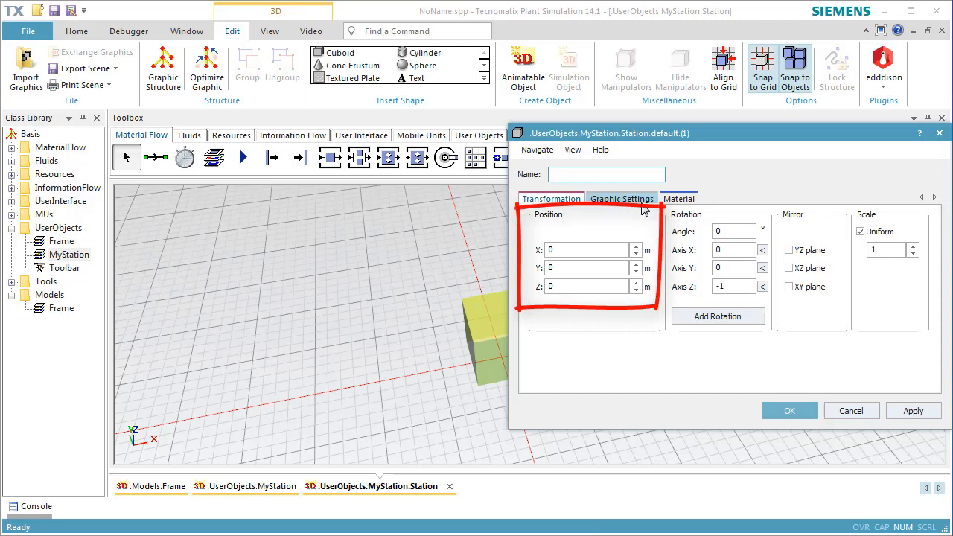
click(674, 201)
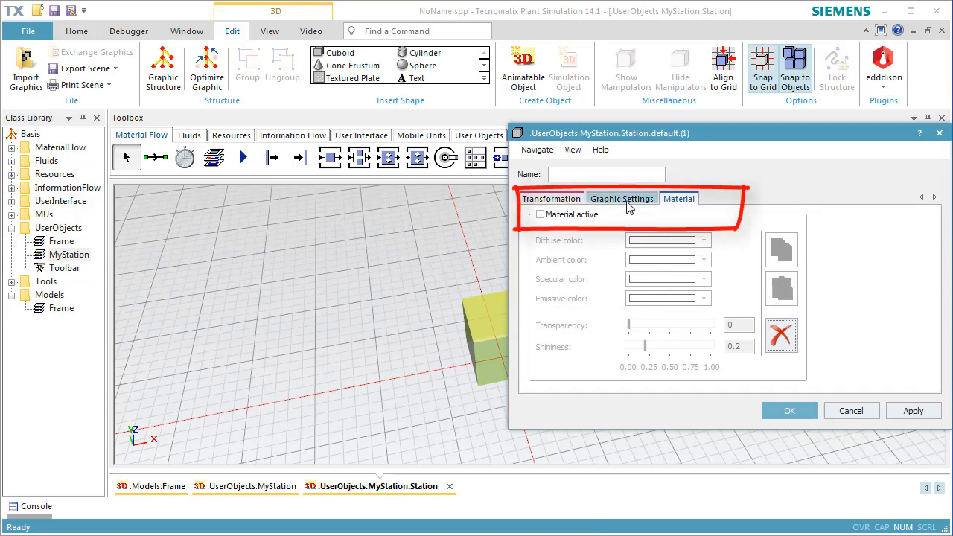
click(540, 214)
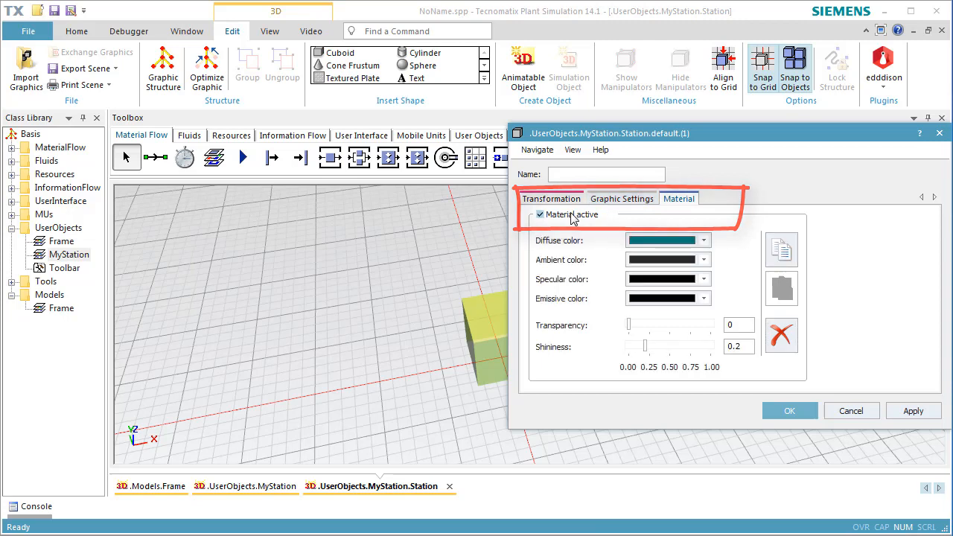
click(704, 240)
click(713, 277)
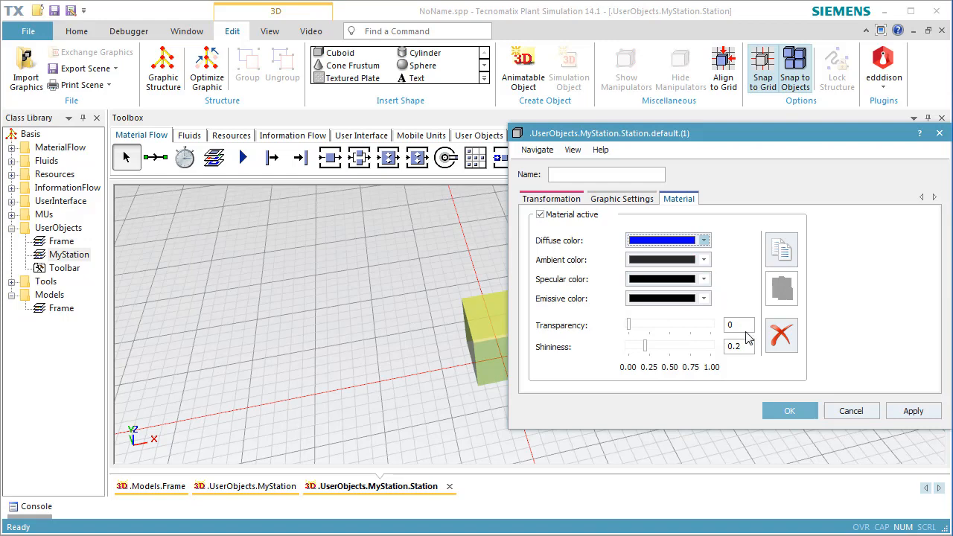
click(777, 411)
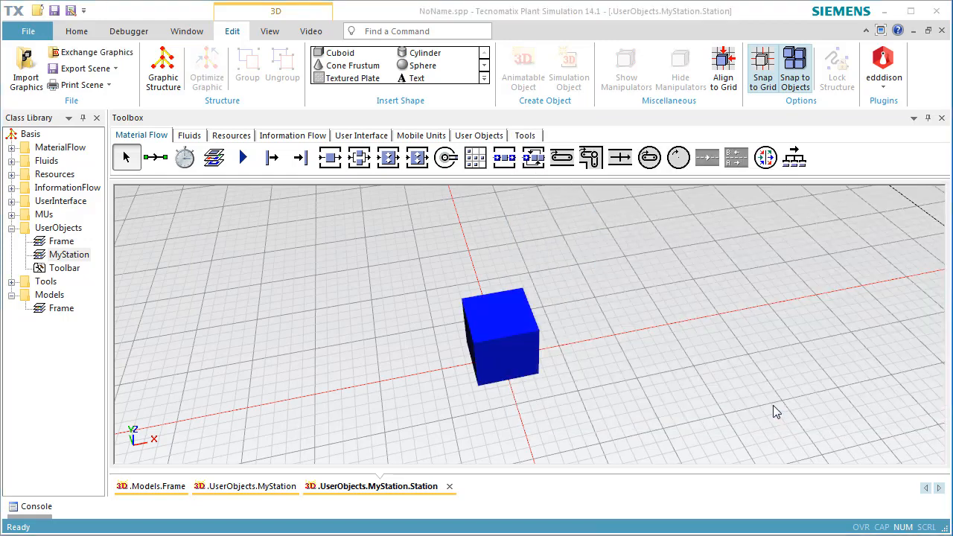
Create a second cuboid 1 m wide, 0.4 m deep and 1 m high and place it behind the first, at about Y 2 m.
click(344, 56)
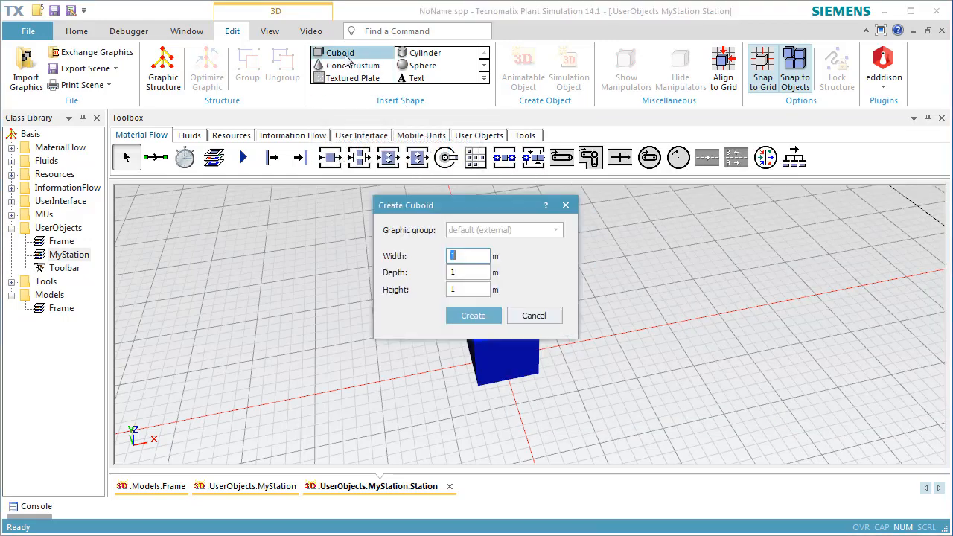
click(472, 273)
text(0.4)
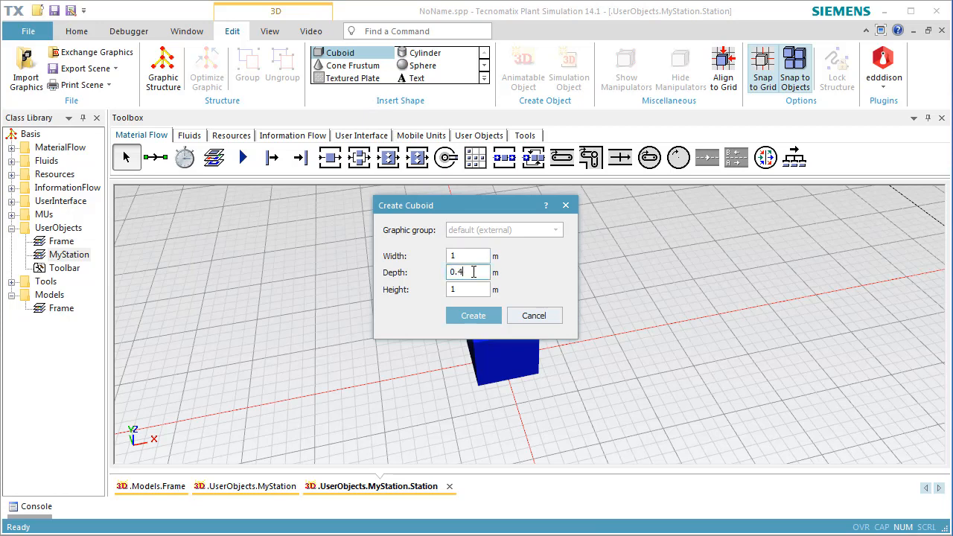
click(493, 315)
drag(493, 312, 481, 294)
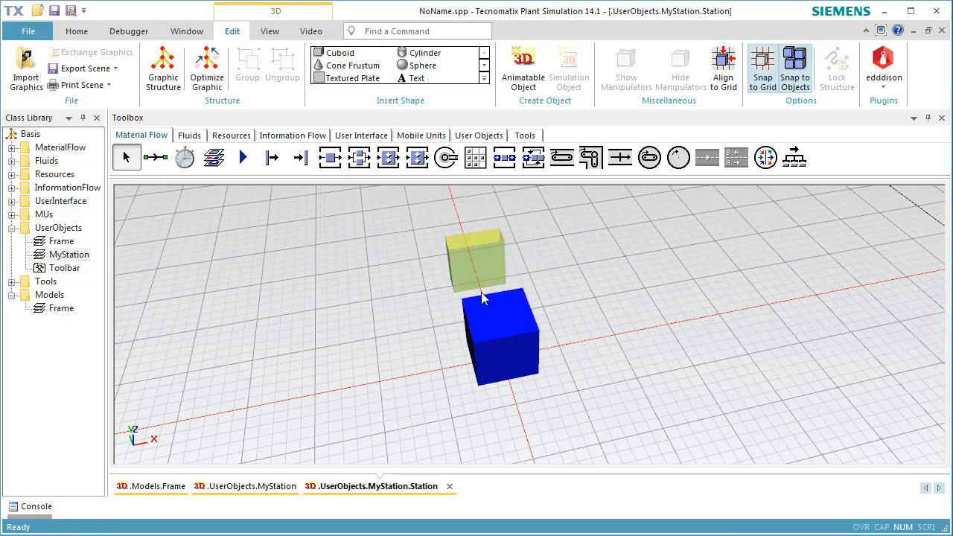
Set the second cuboid's position to Y 0.3 m and Z 1 m in its 3D properties.
key(ctrl+3)
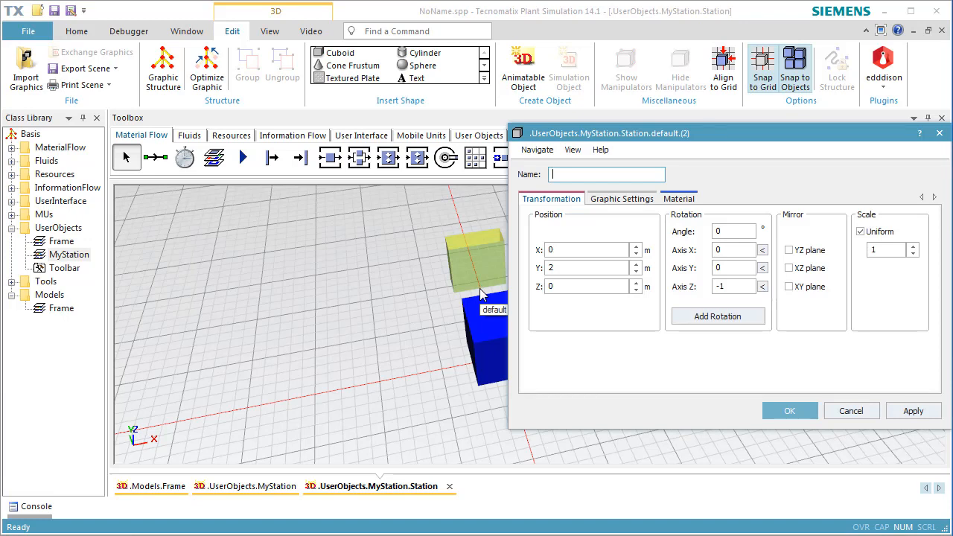
click(586, 287)
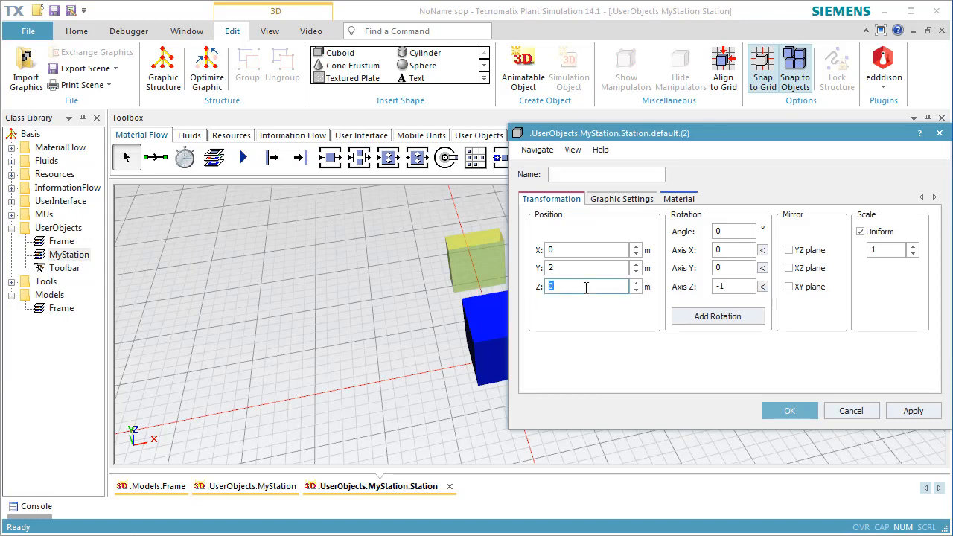
text(1)
click(580, 266)
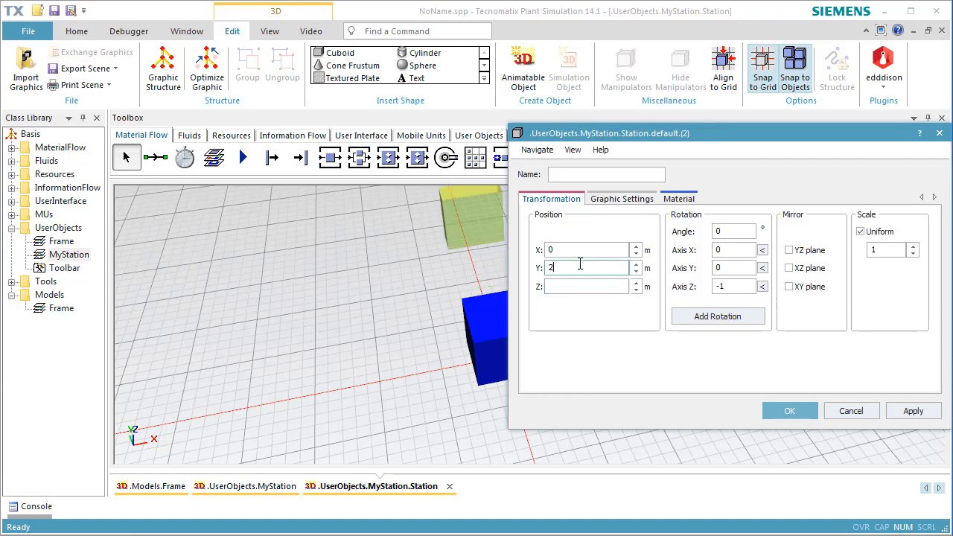
text(00.3)
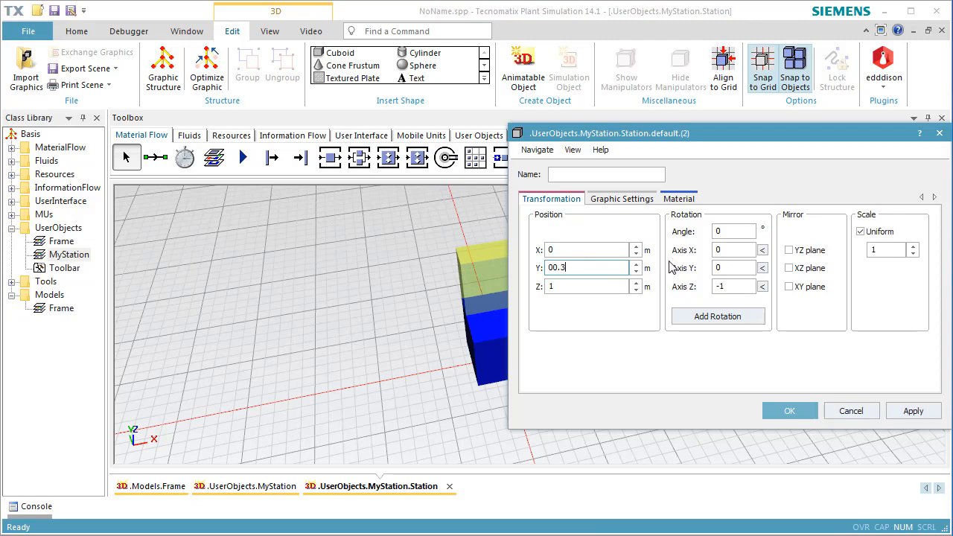
click(614, 286)
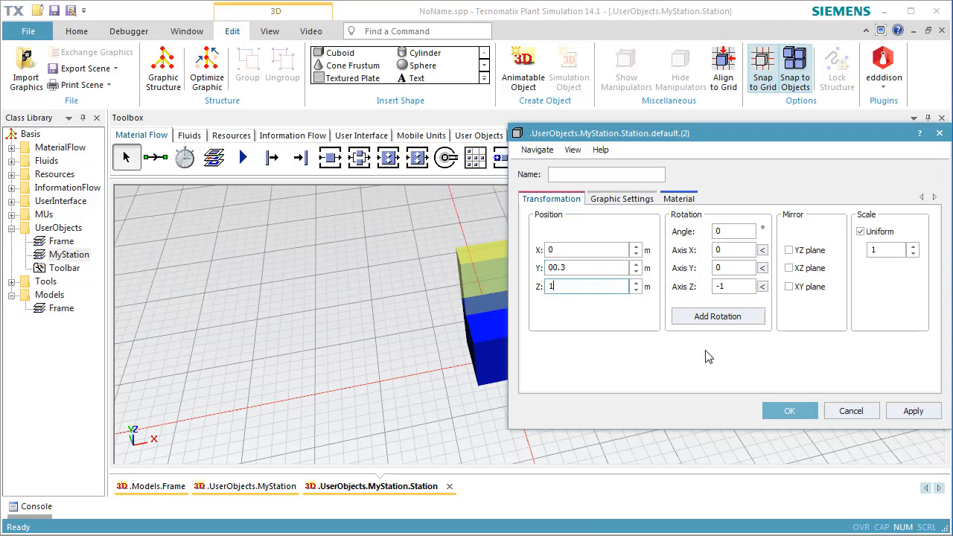
Activate the second cuboid's material, set its diffuse color to blue and apply the properties.
click(678, 200)
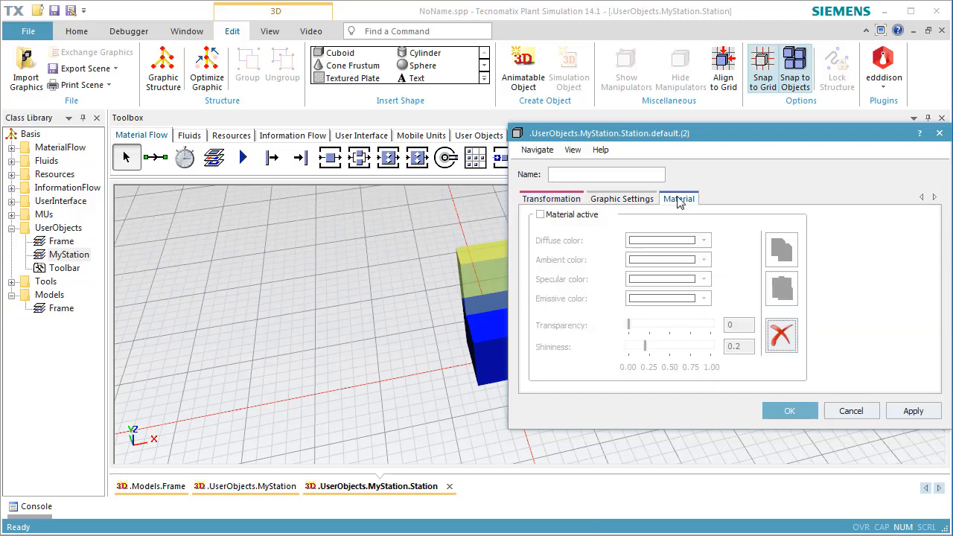
click(590, 216)
click(640, 242)
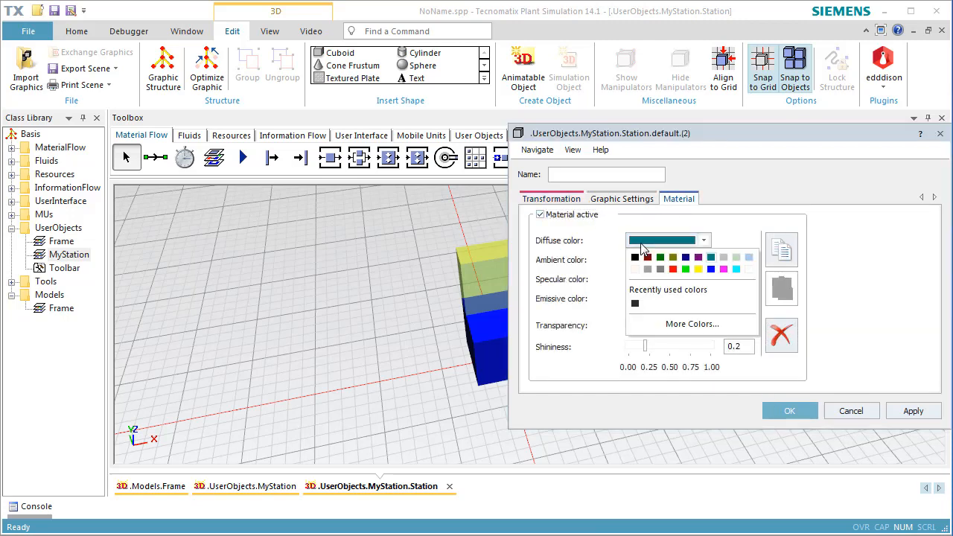
click(711, 270)
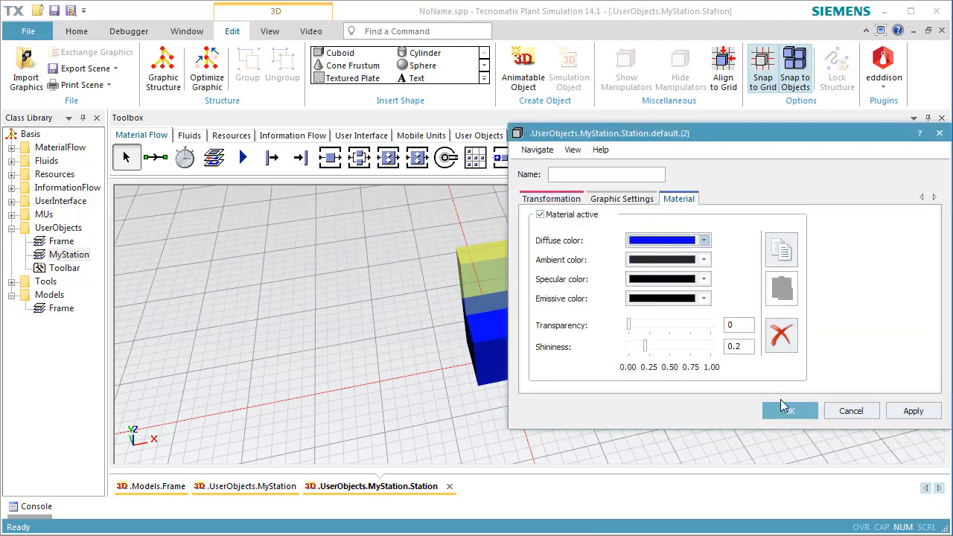
click(786, 410)
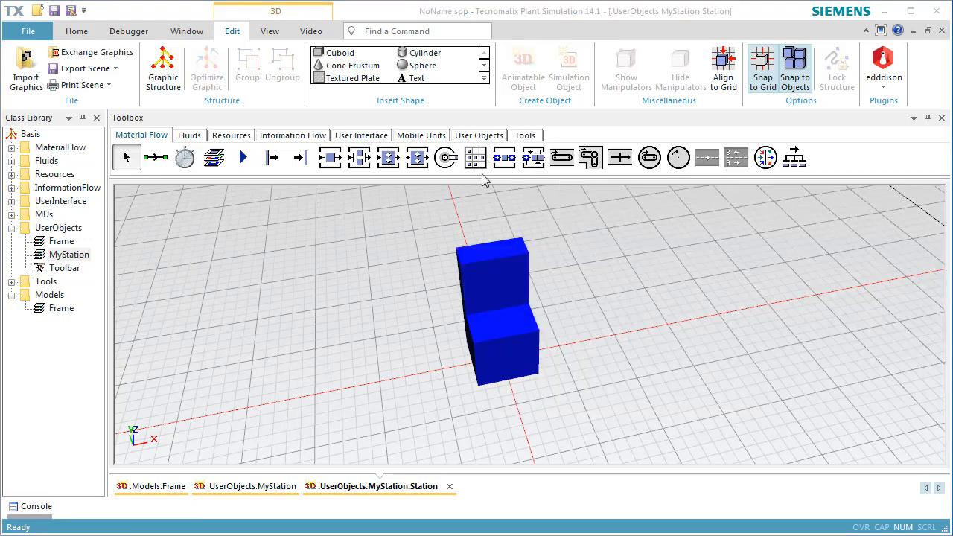
Create a third cuboid 1 m wide, 1 m deep and 0.3 m high and place it about 1.86 m above the origin.
click(340, 54)
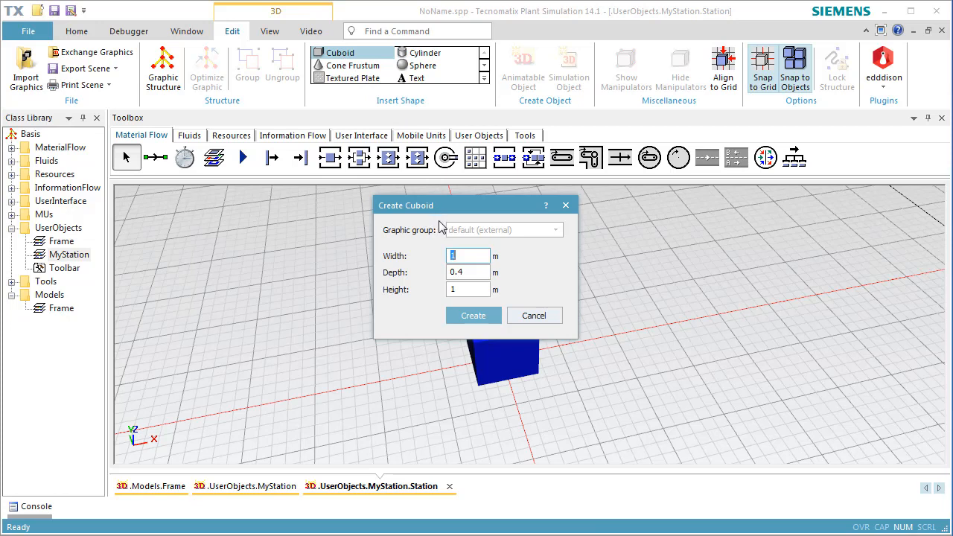
double_click(484, 273)
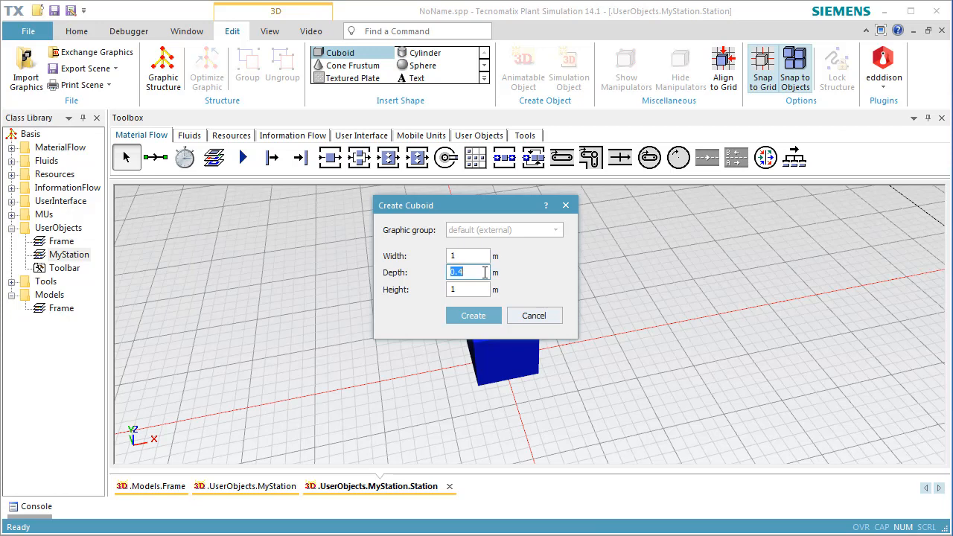
text(1)
double_click(483, 289)
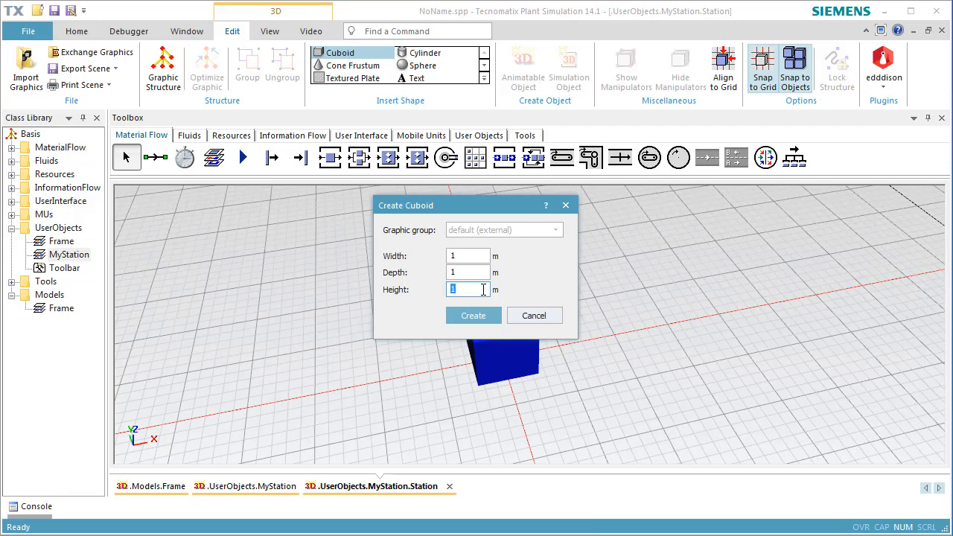
text(0.3)
click(474, 315)
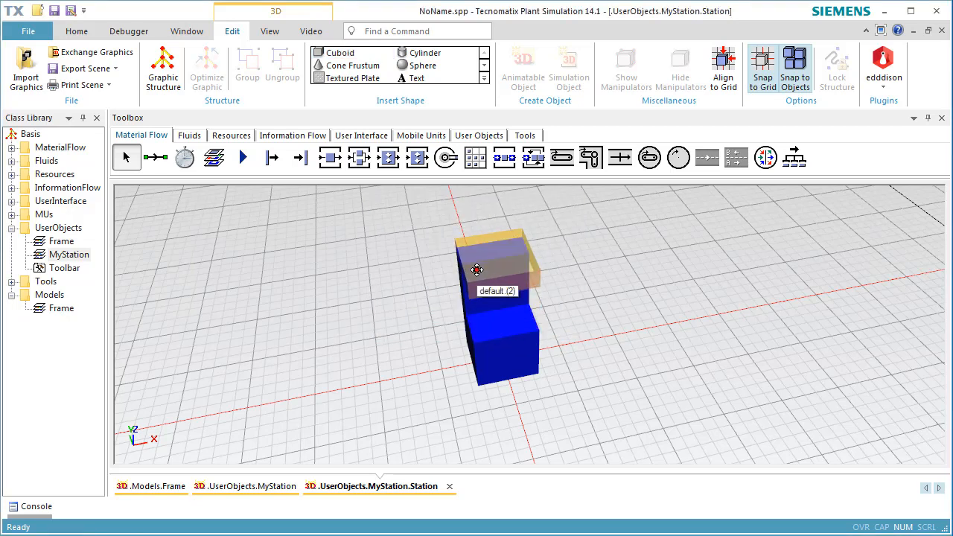
click(478, 269)
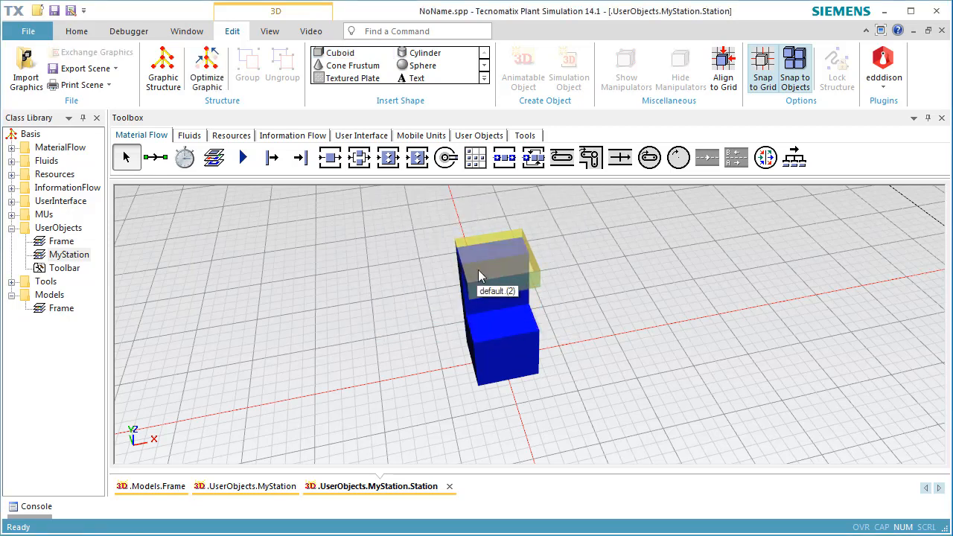
Set the Z position of the third cuboid to 2 m in its 3D properties.
right_click(528, 282)
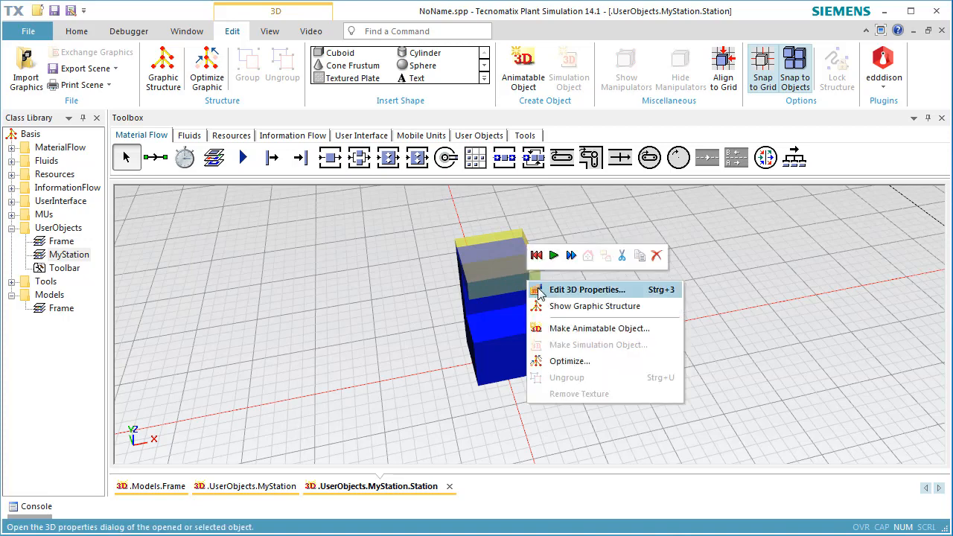
click(539, 290)
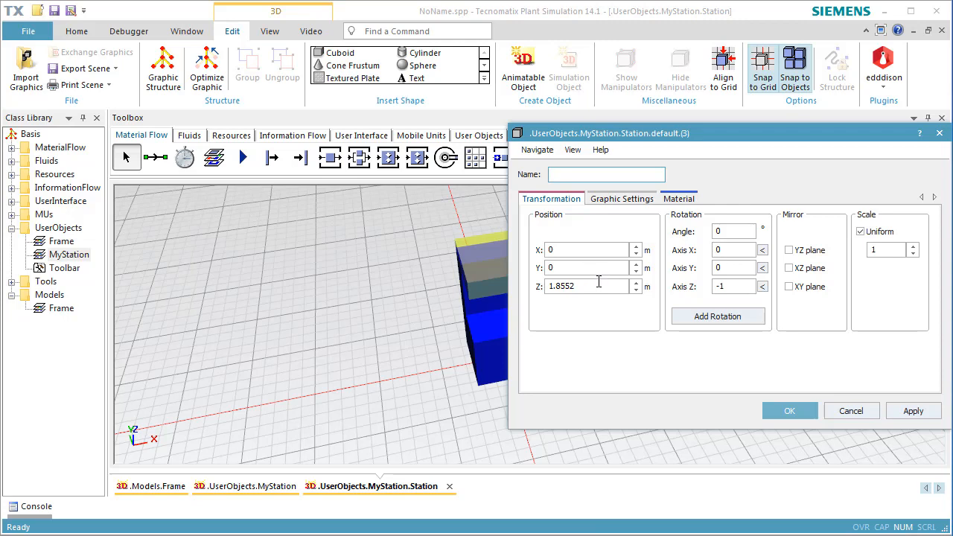
double_click(598, 282)
text(2)
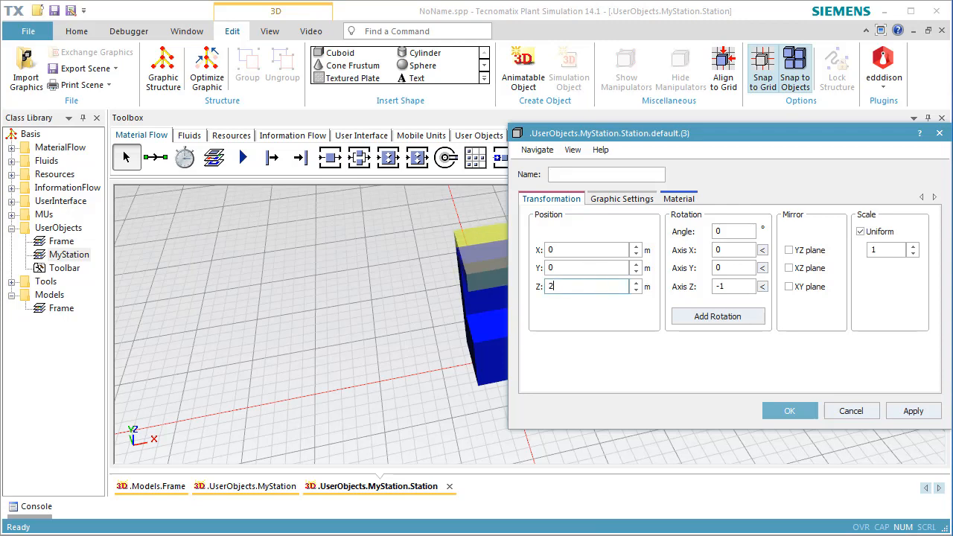
Activate the material of the 0.3 m high cuboid and give it a blue diffuse color.
click(672, 198)
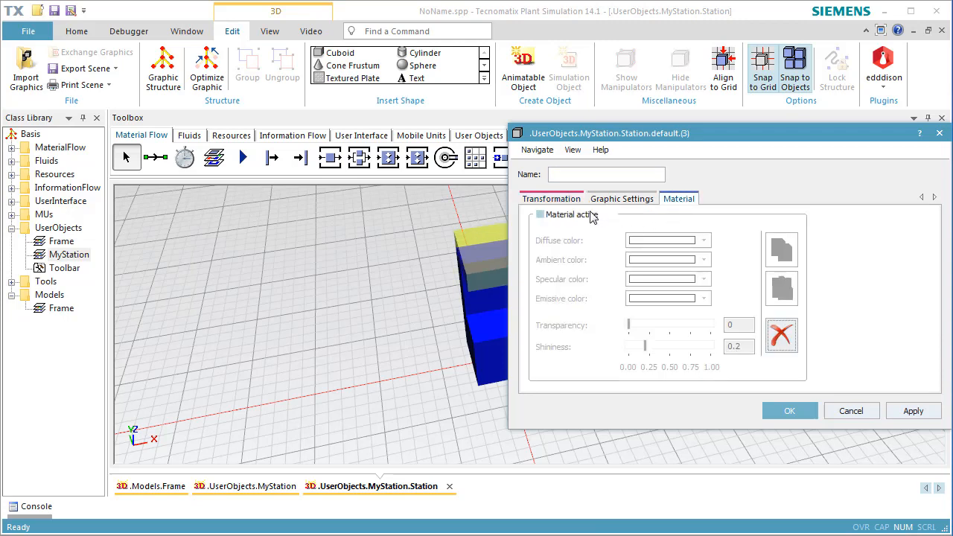
click(593, 216)
click(643, 241)
click(711, 278)
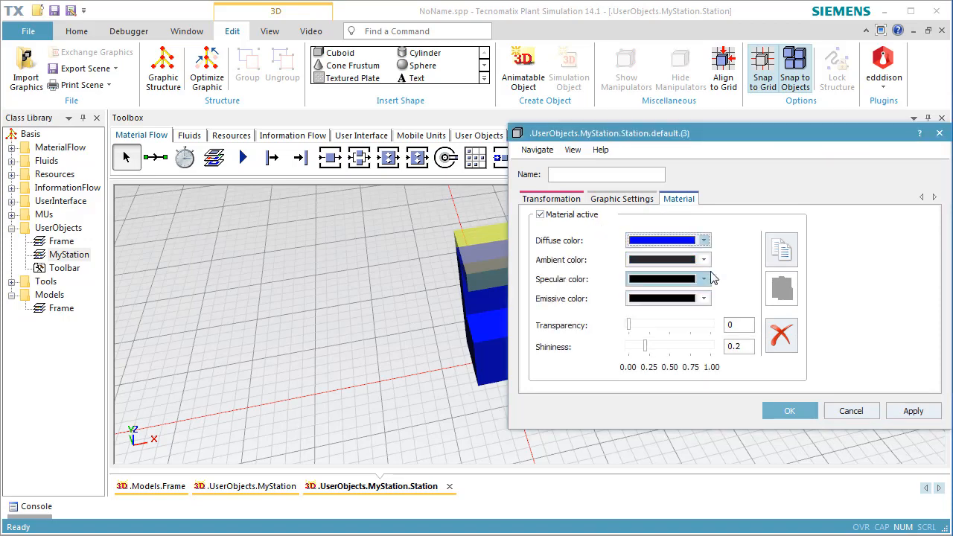
click(788, 411)
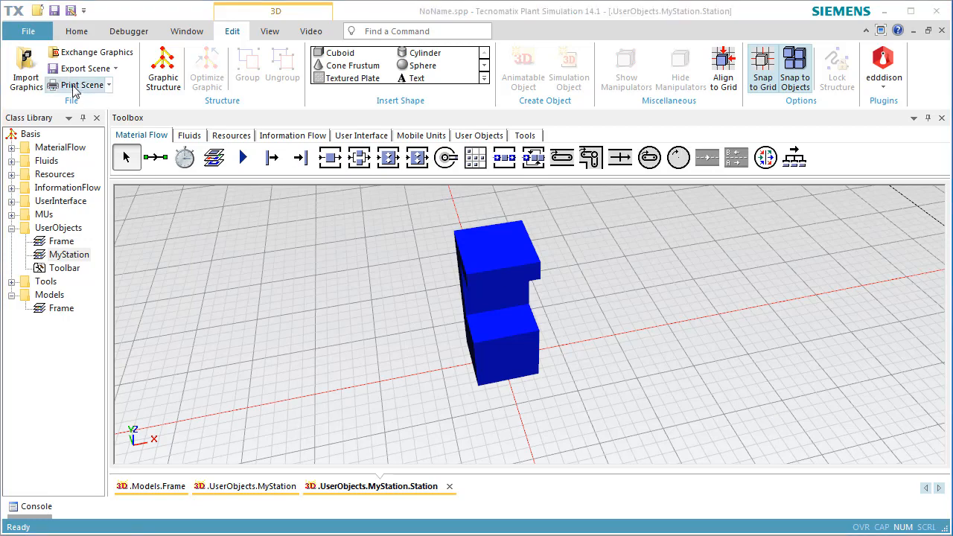
Import the graphic Drill.iges from D:\3 D Objekte, positioned as shown in the view with the Z-axis pointing up.
click(27, 68)
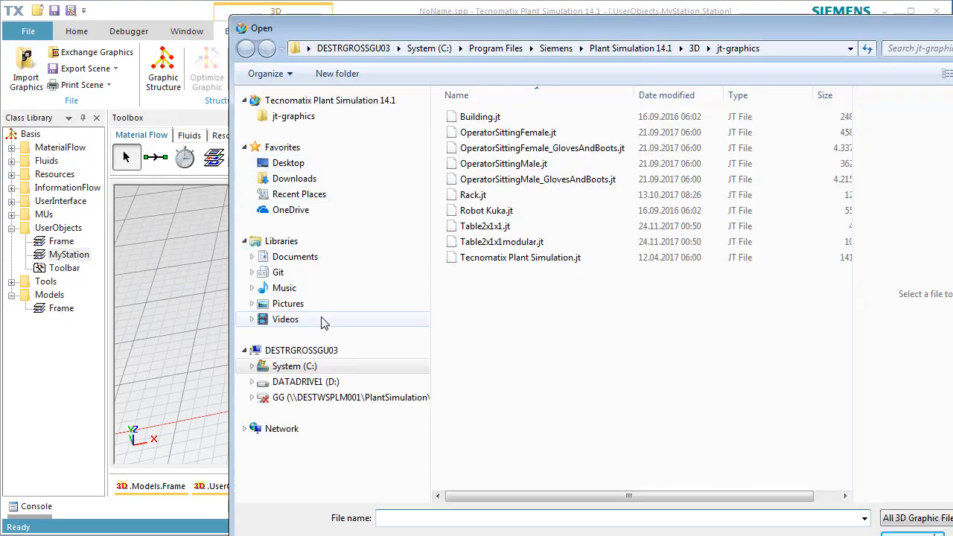
click(327, 383)
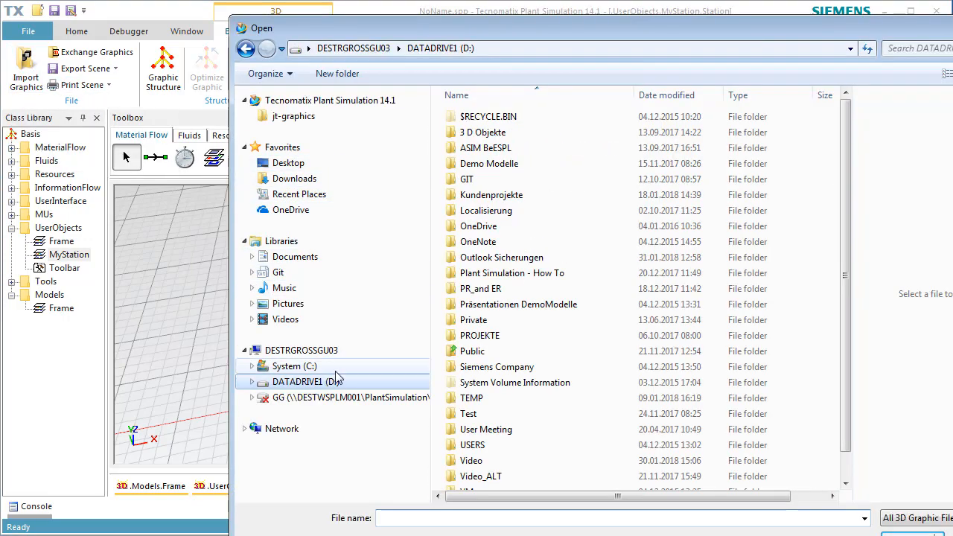
double_click(480, 132)
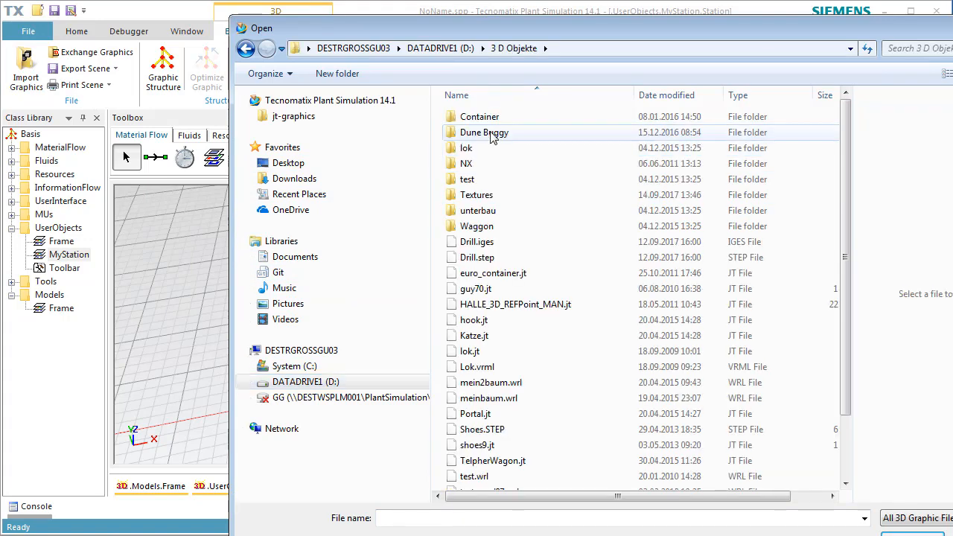
double_click(475, 242)
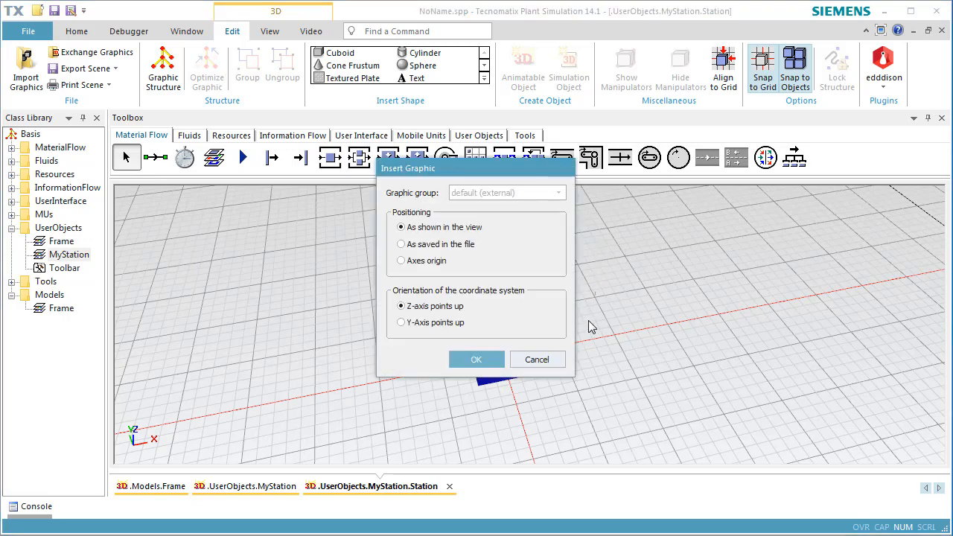
click(477, 360)
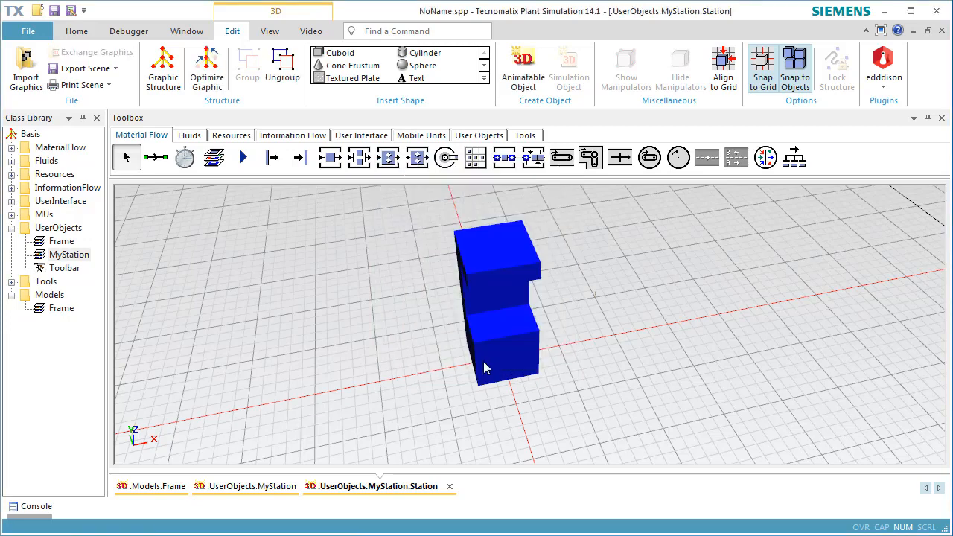
scroll(607, 307, up, 6)
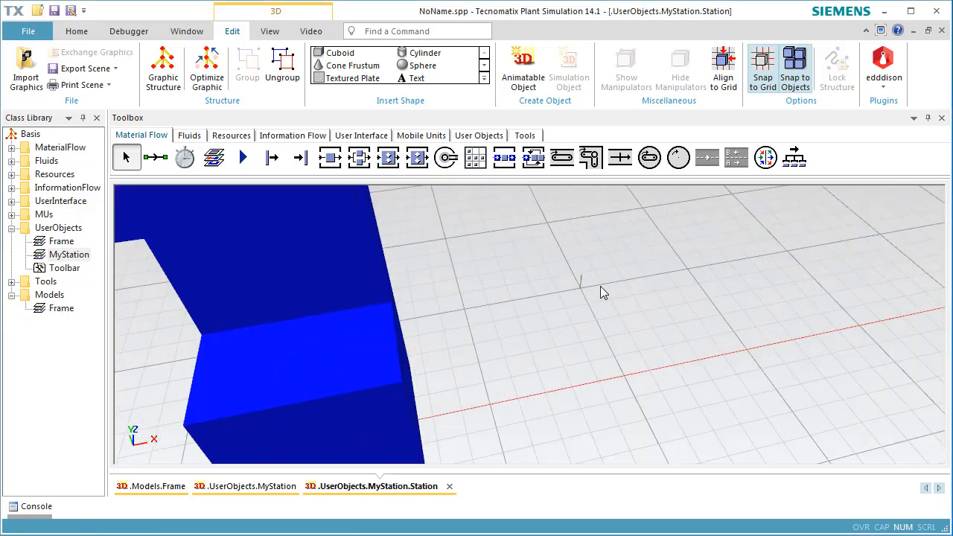
Set the imported drill graphic's position to X 0, Y 0 and Z 2 m in its 3D properties.
key(ctrl+3)
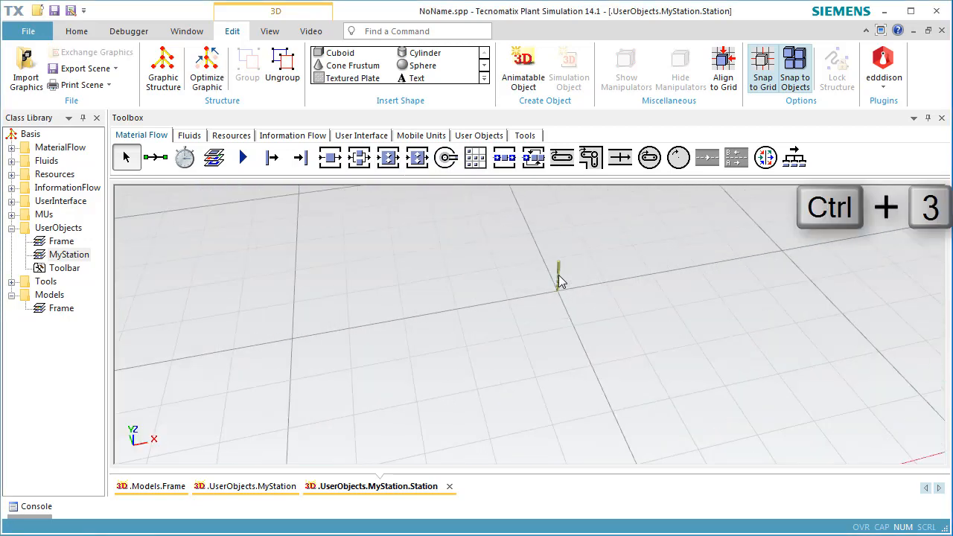
double_click(559, 277)
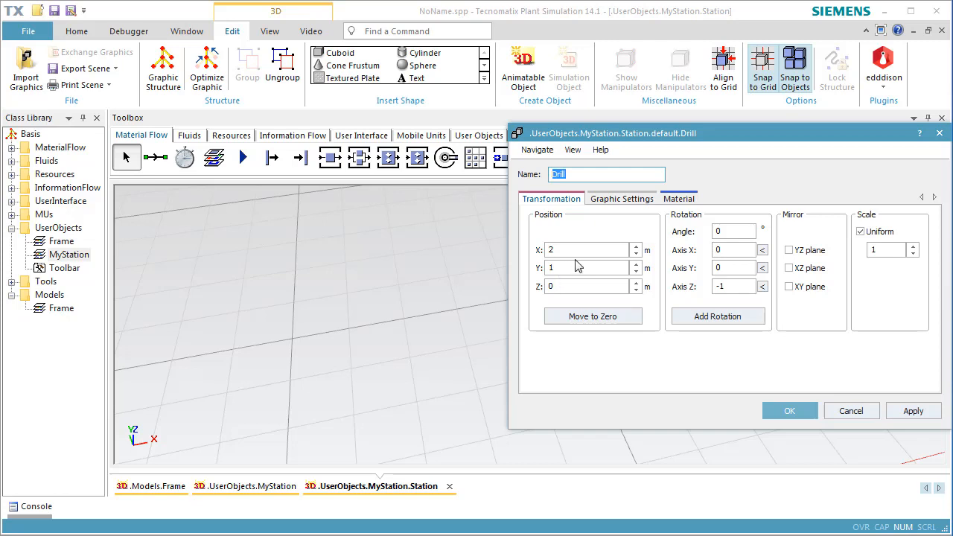
double_click(576, 250)
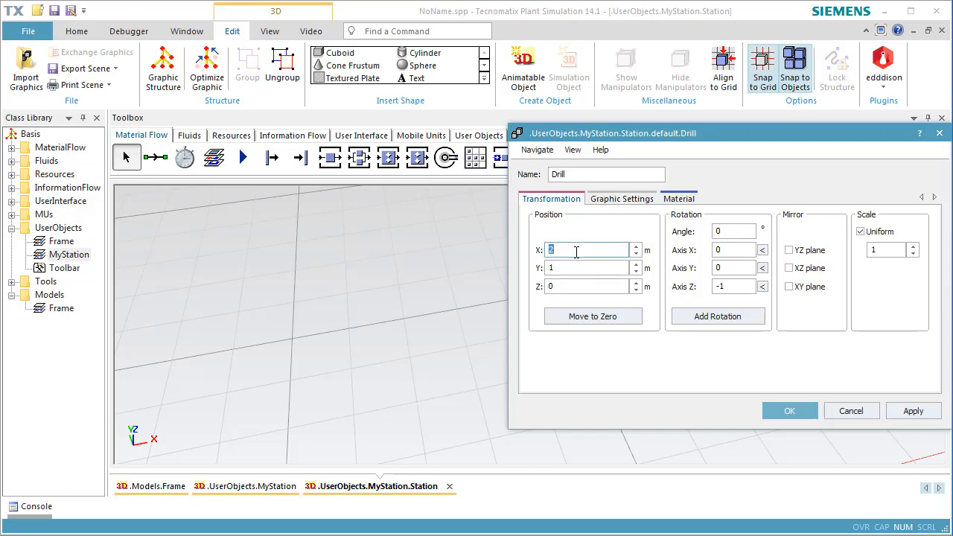
text(0)
double_click(572, 266)
text(0)
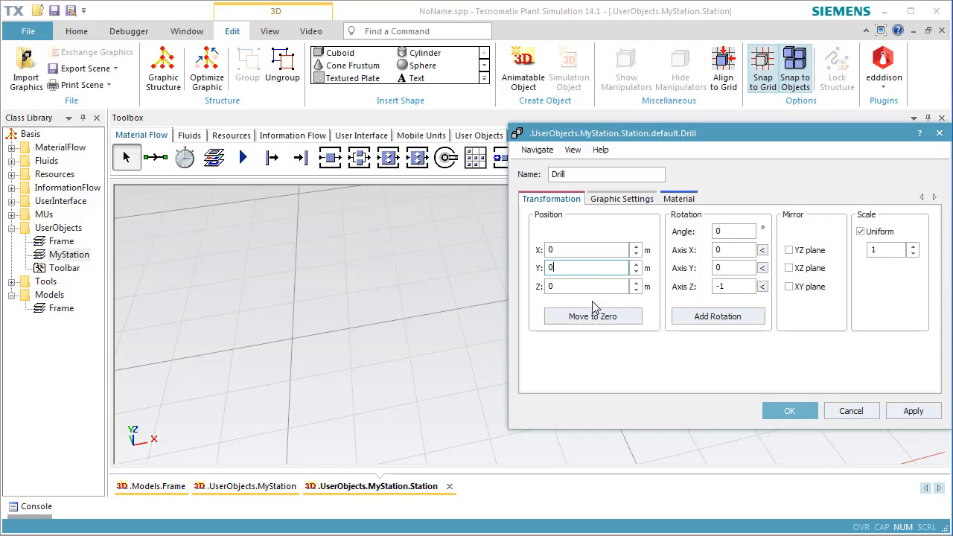
double_click(576, 286)
text(2)
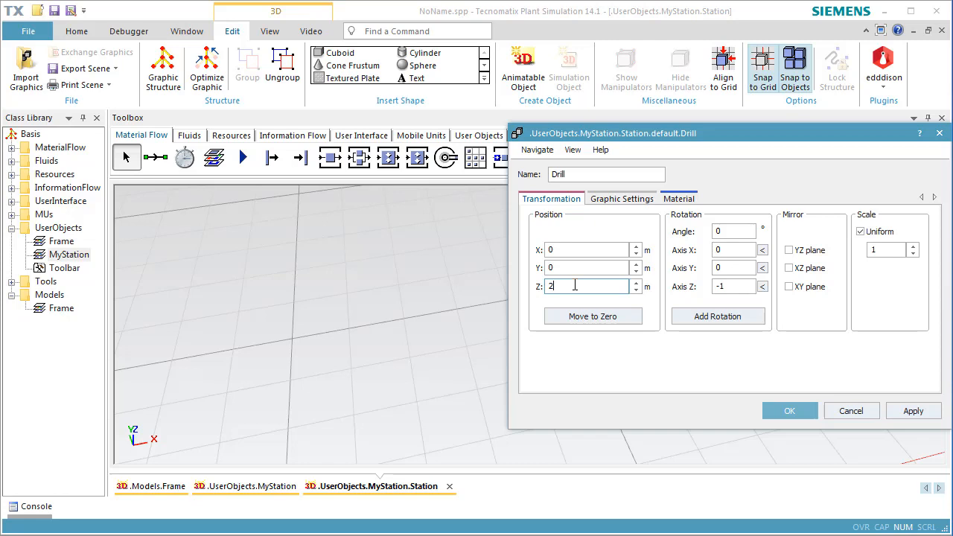
Set the drill graphic's uniform scale to 5 and apply the 3D properties.
click(888, 250)
double_click(888, 249)
text(5)
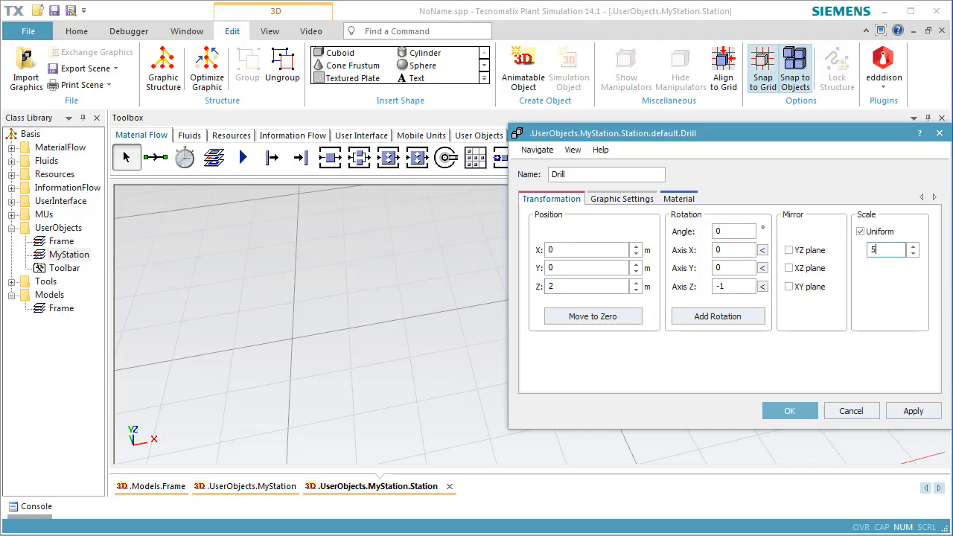
click(796, 409)
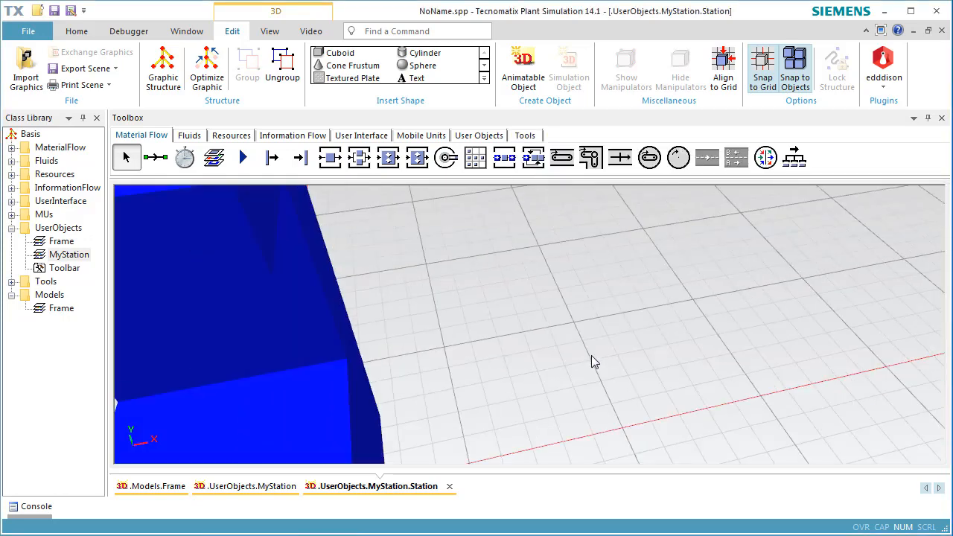
click(584, 348)
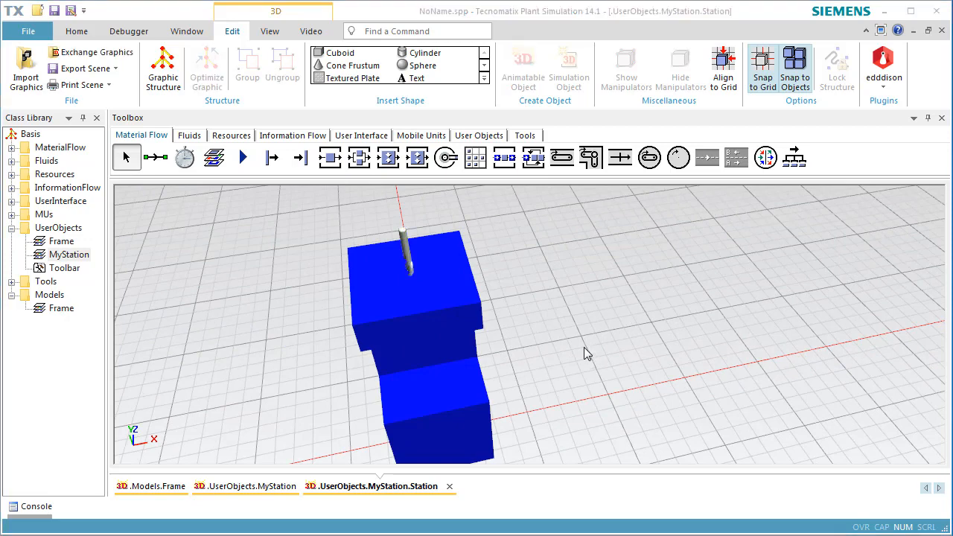
Make the drill graphic an animatable object named Drill at position 0, 0, 2 m and close the Station's 3D window.
click(404, 250)
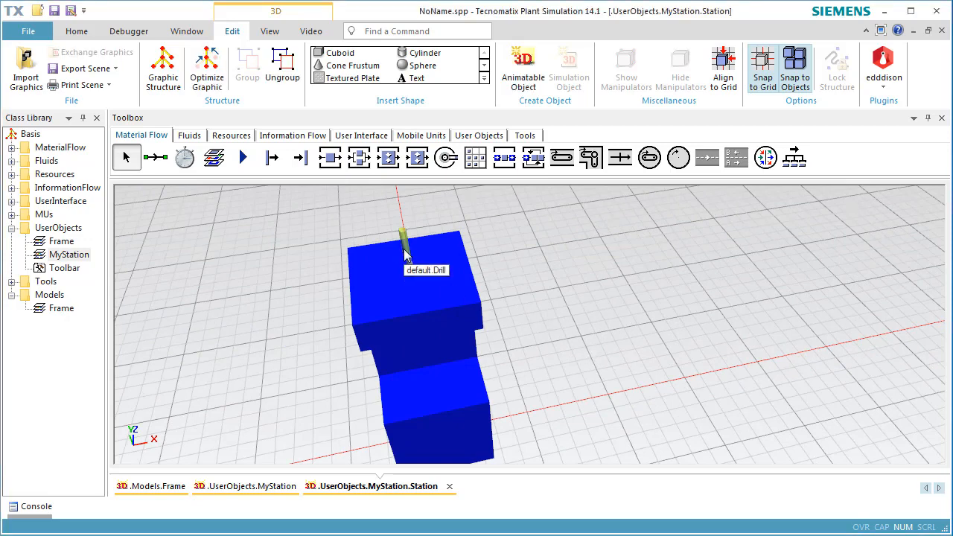
right_click(404, 249)
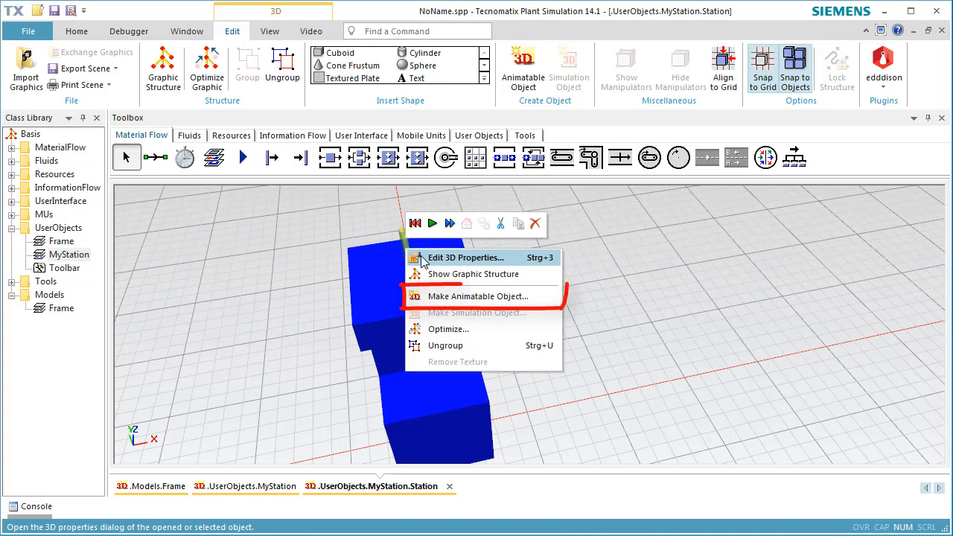
click(436, 296)
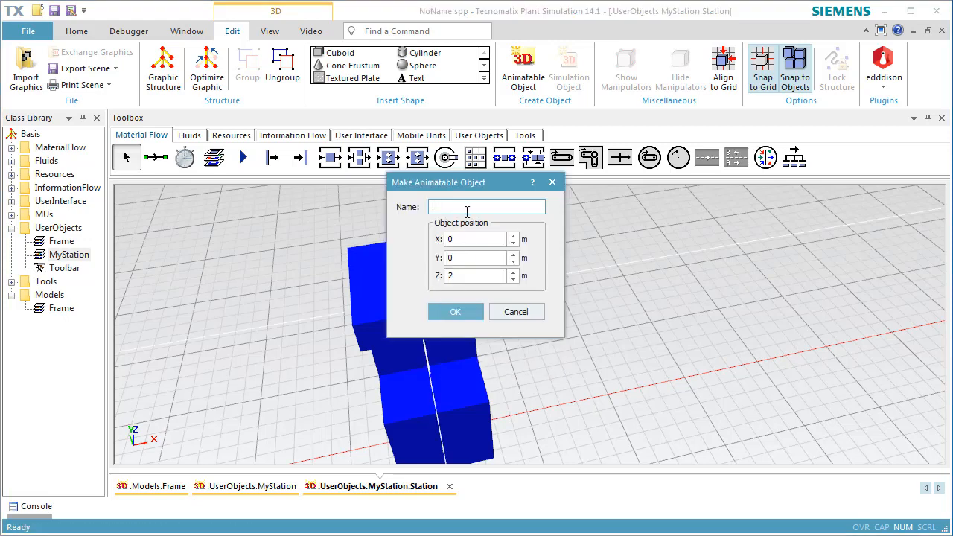
text(Drill)
drag(491, 180, 589, 199)
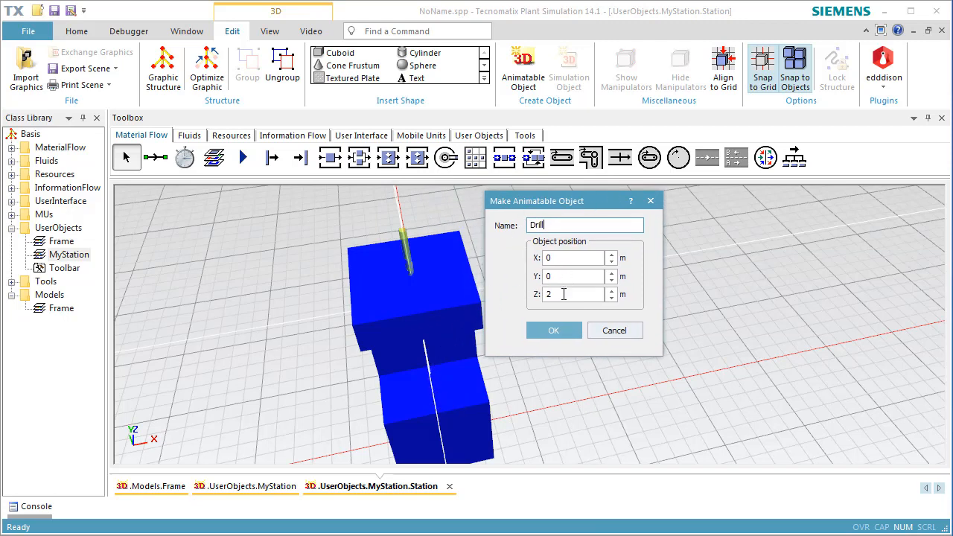
click(554, 330)
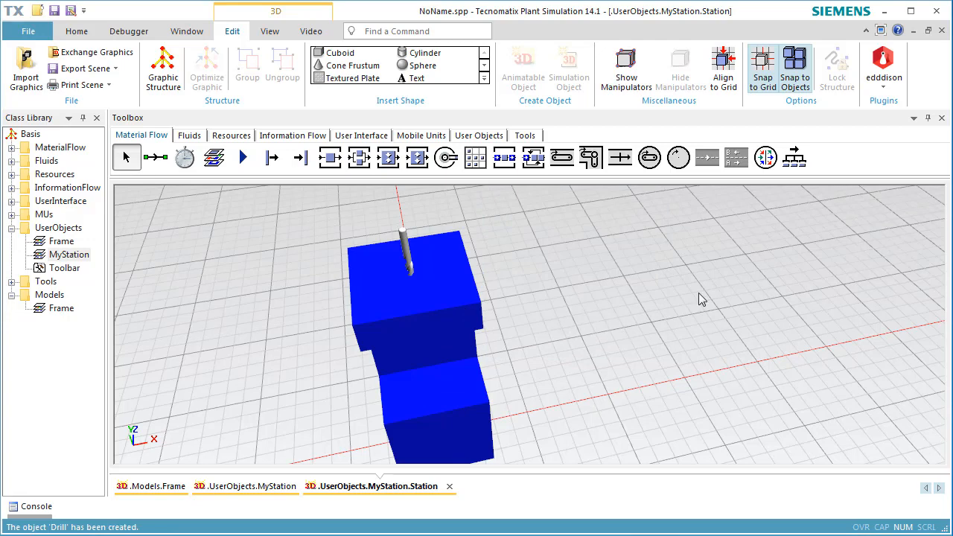
click(942, 31)
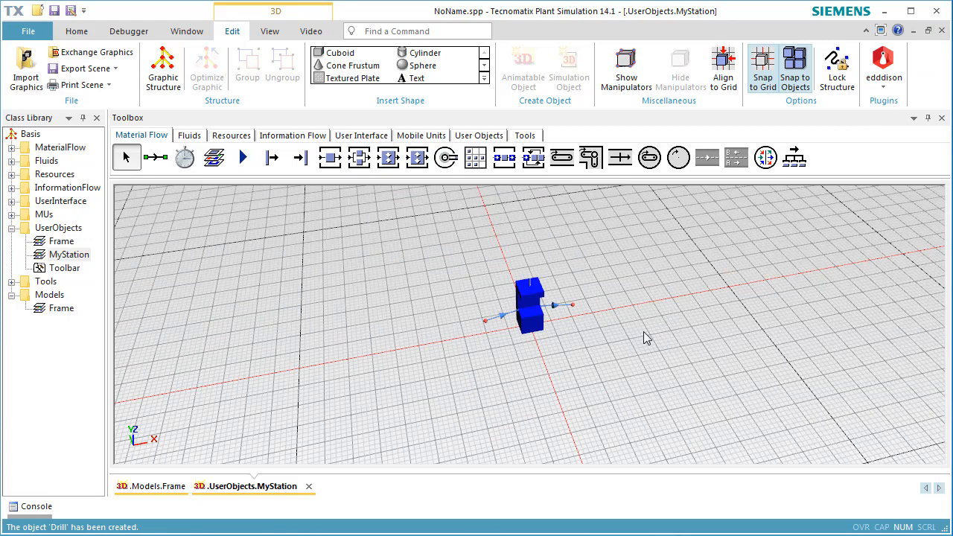
Insert a Method in front of the Station in the MyStation frame and rename it onEntrance.
click(316, 137)
click(160, 161)
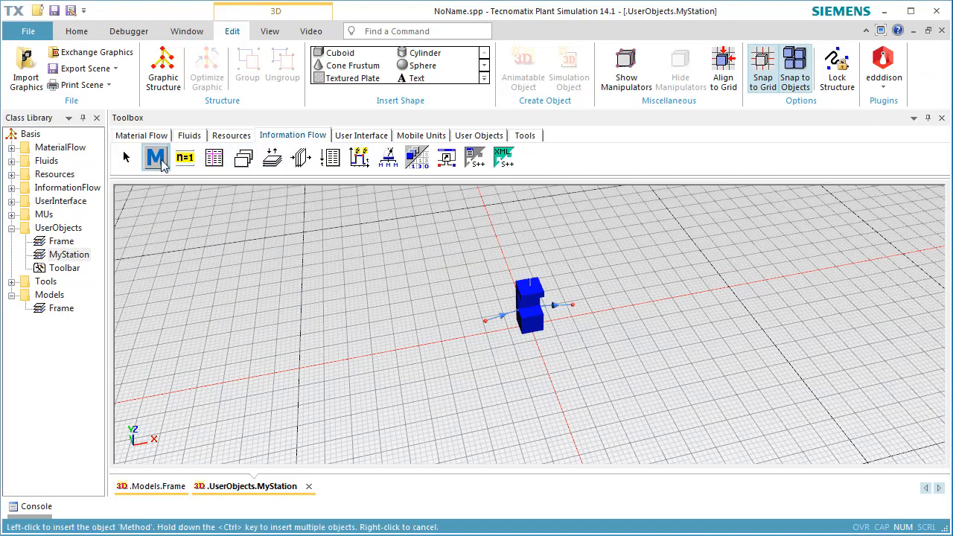
click(546, 339)
key(F2)
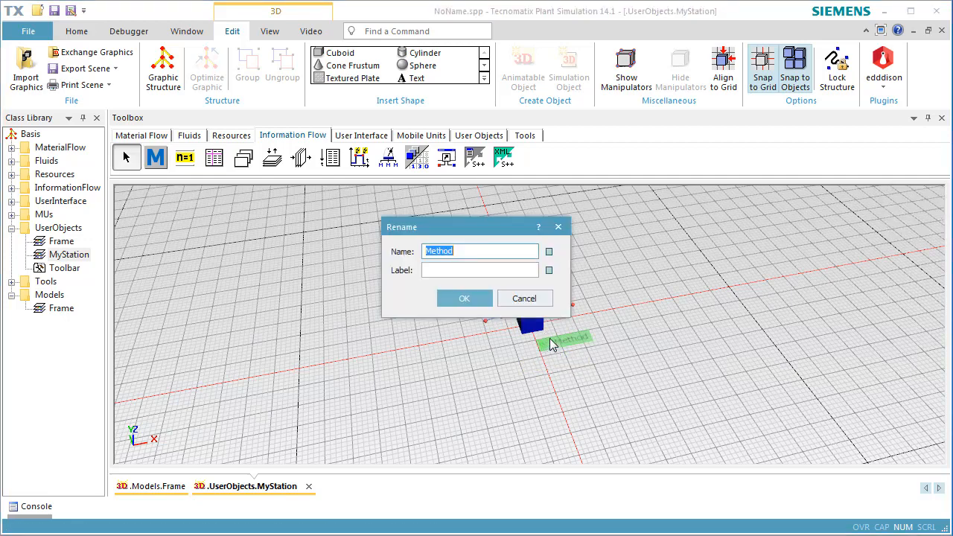
text(onEntrance)
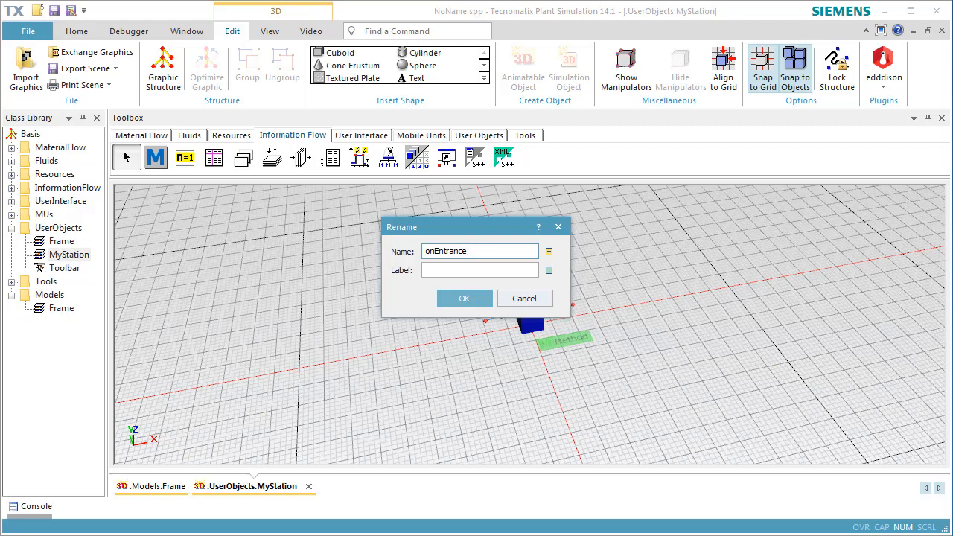
click(464, 298)
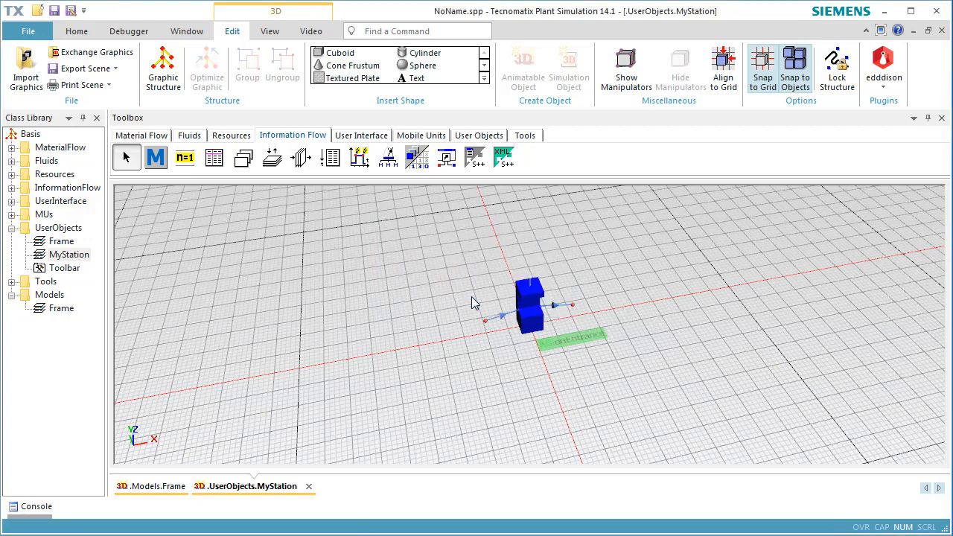
Assign onEntrance as the Station's entrance control and enable Before actions for it.
double_click(530, 317)
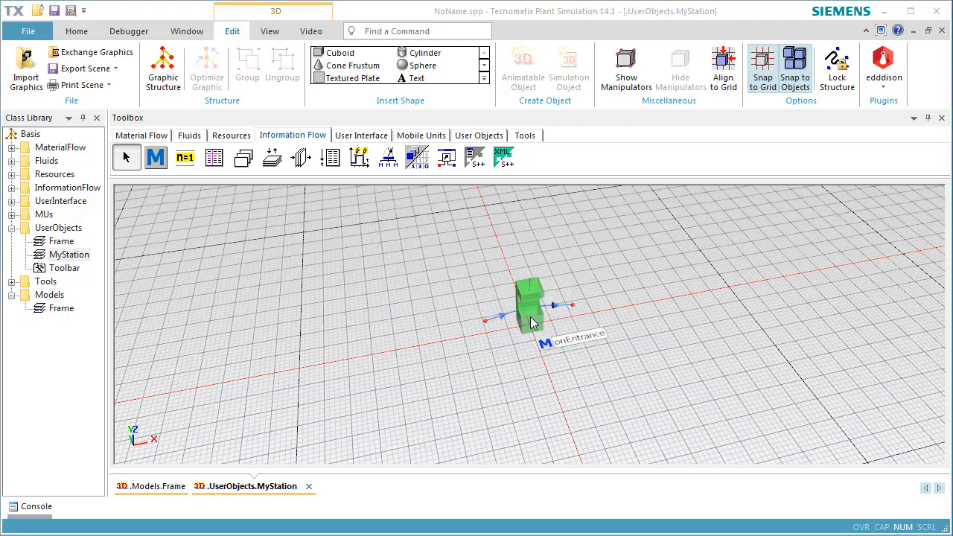
click(430, 215)
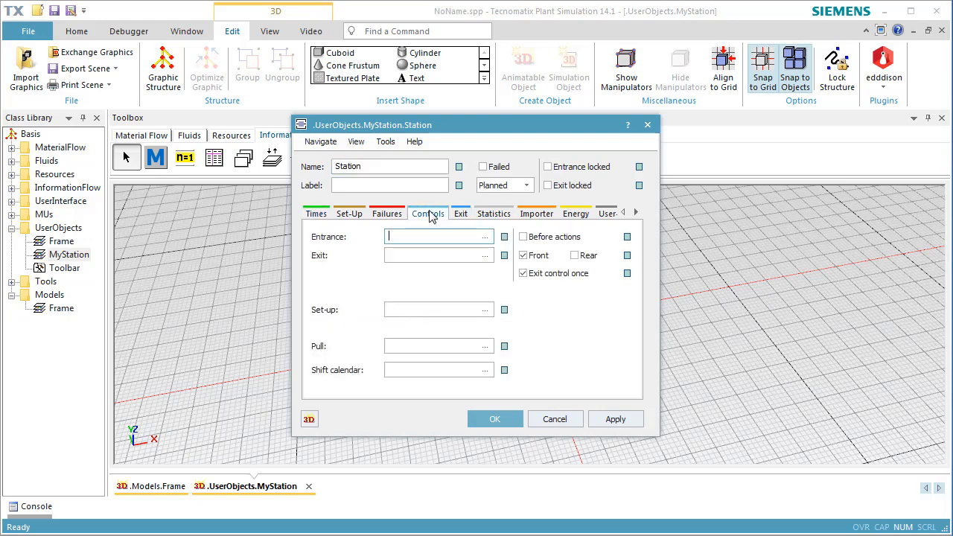
click(485, 237)
click(521, 248)
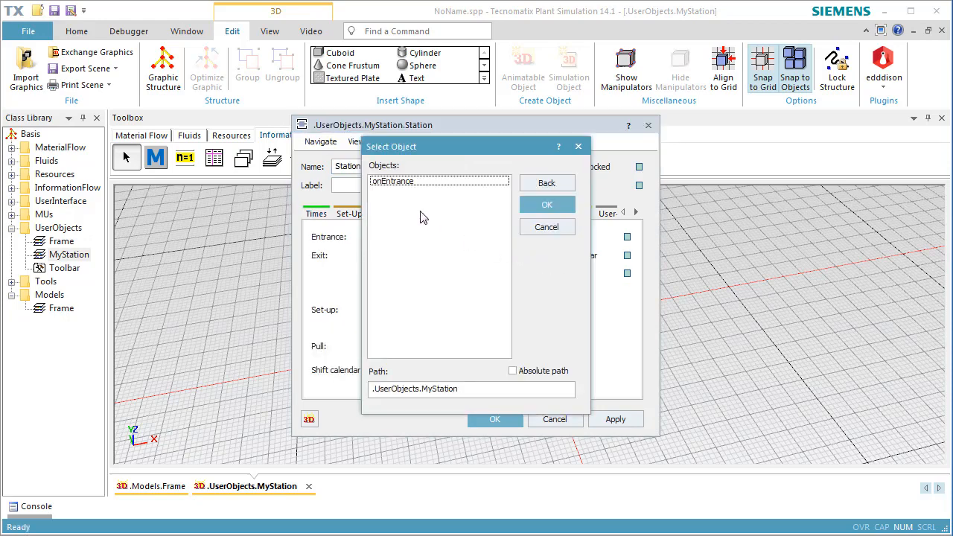
click(408, 190)
click(547, 205)
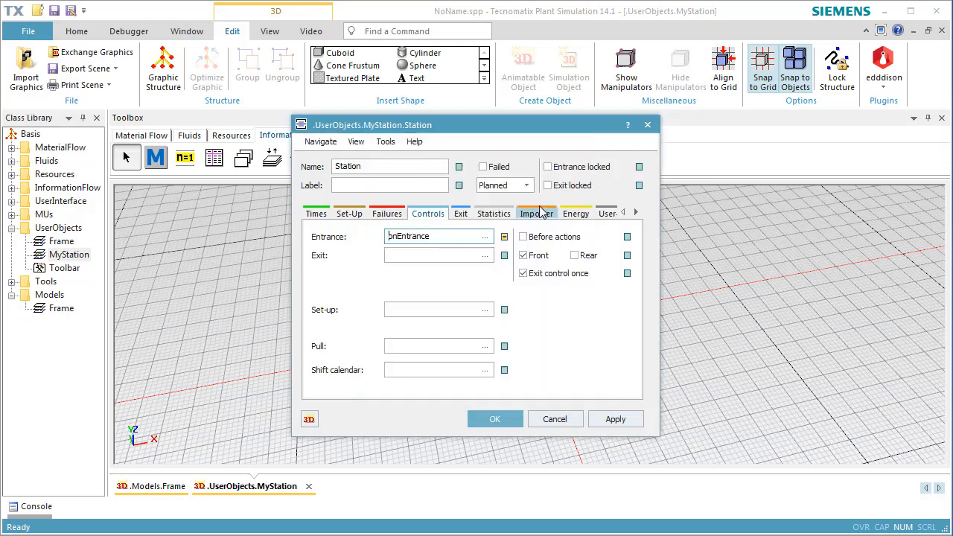
click(540, 242)
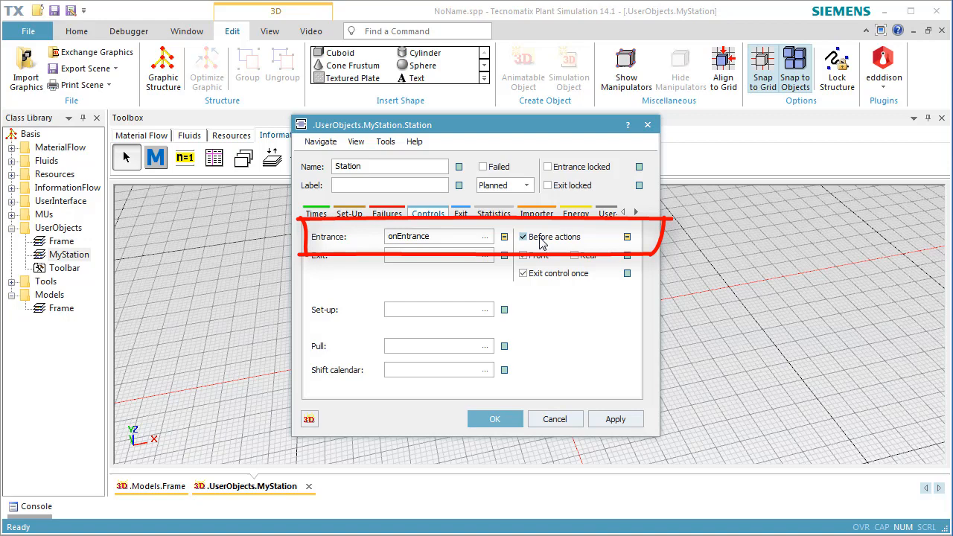
click(477, 421)
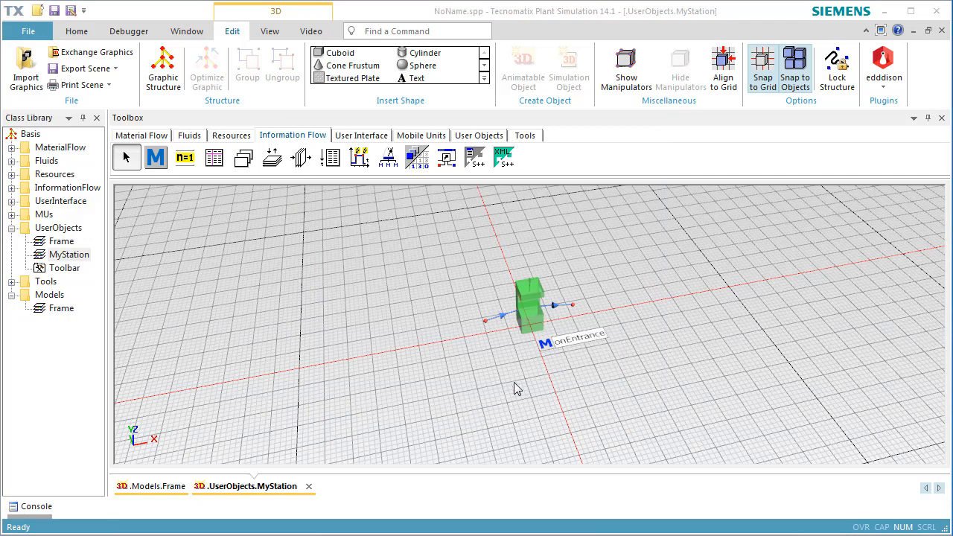
In the onEntrance method, declare d : length := @.MuHeight, feedSlow : speed := 0.01 and feedFast : speed := 0.5 with the comment m/sec.
double_click(544, 345)
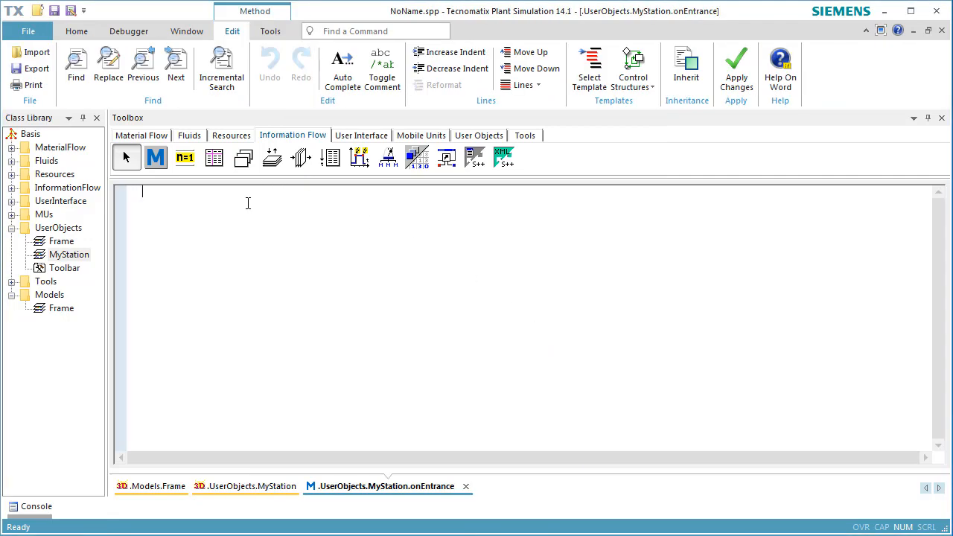
text(var d : length := )
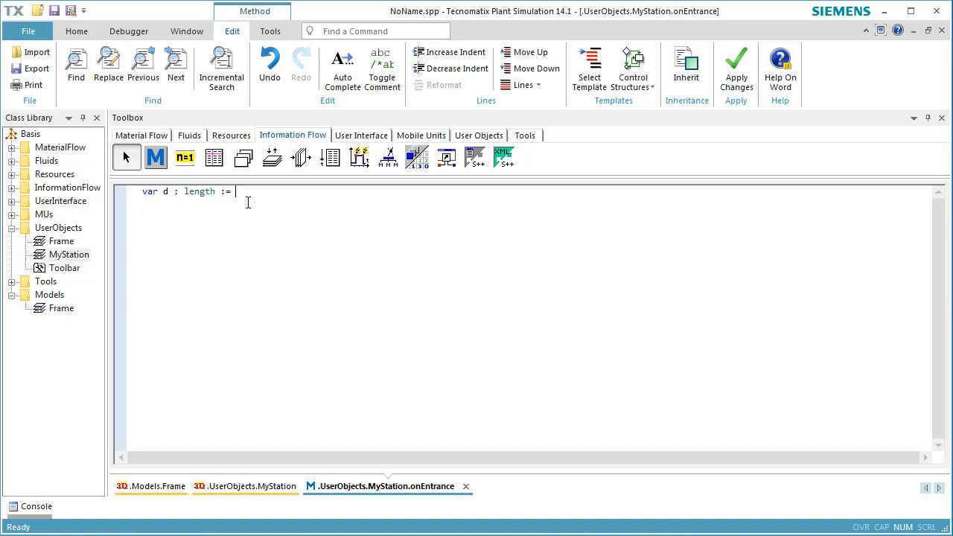
text(@.MuHeight var feedSlow : speed := 0.01 var f)
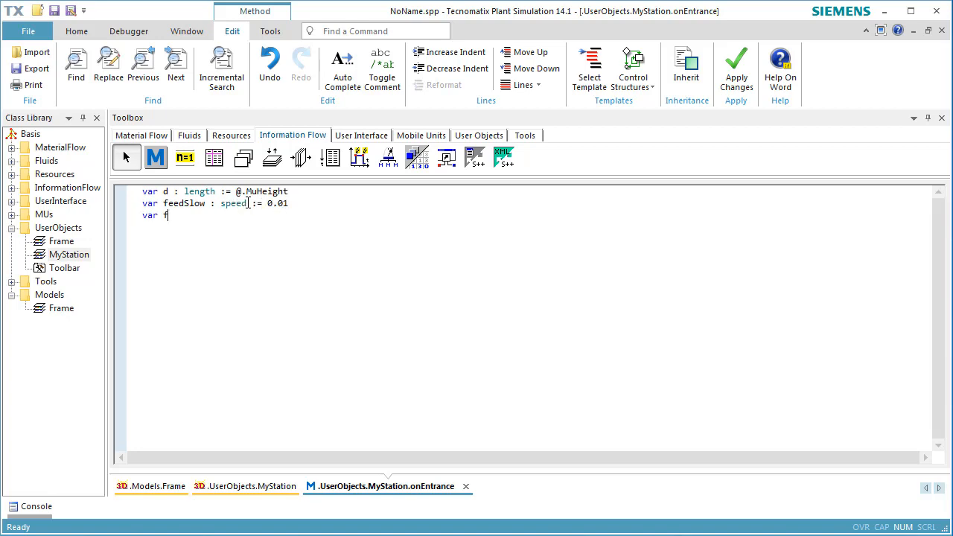
text(eedFast : speed := 0.)
text(5     // m/sec )
Add the declaration var timeForDrilling := d + 0.05 + 0.01)/feedSlow below the feed speeds.
text(v)
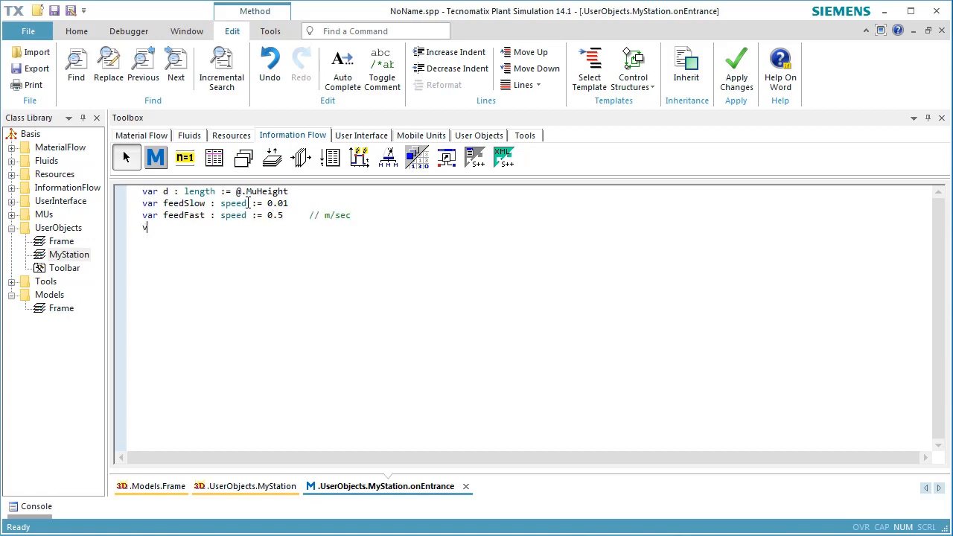
text(ar timeForDrilling := d)
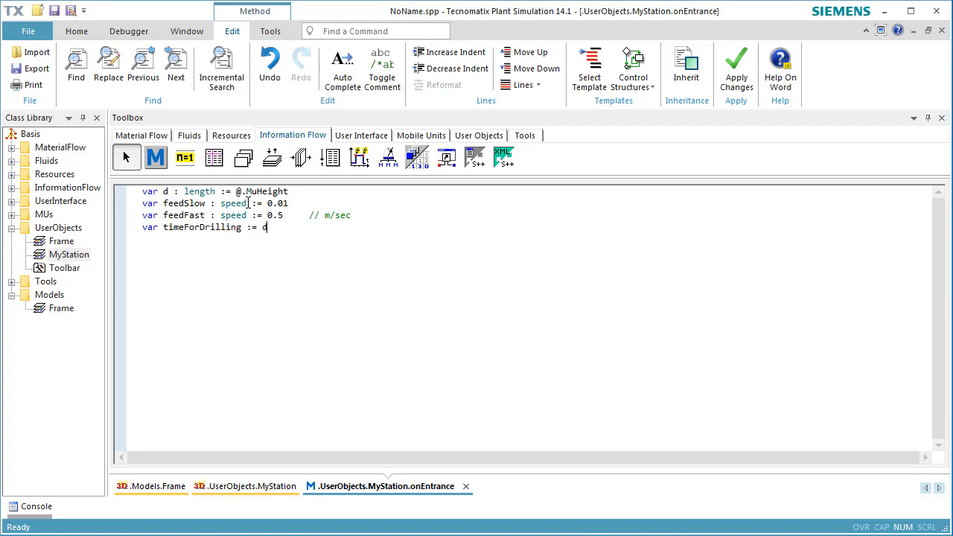
text( + 0.05 + 0.01)/feedSlow)
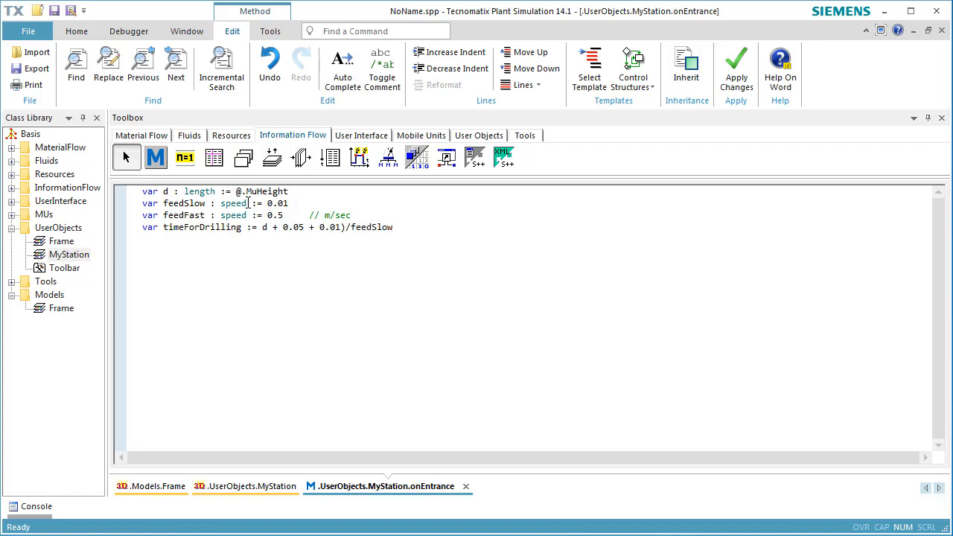
Add comments explaining 0.05 as the safety distance to stop before the part and 0.01 as the distance drilled beyond the part's thickness.
key(Return)
text(// 0.05 is the safety dista)
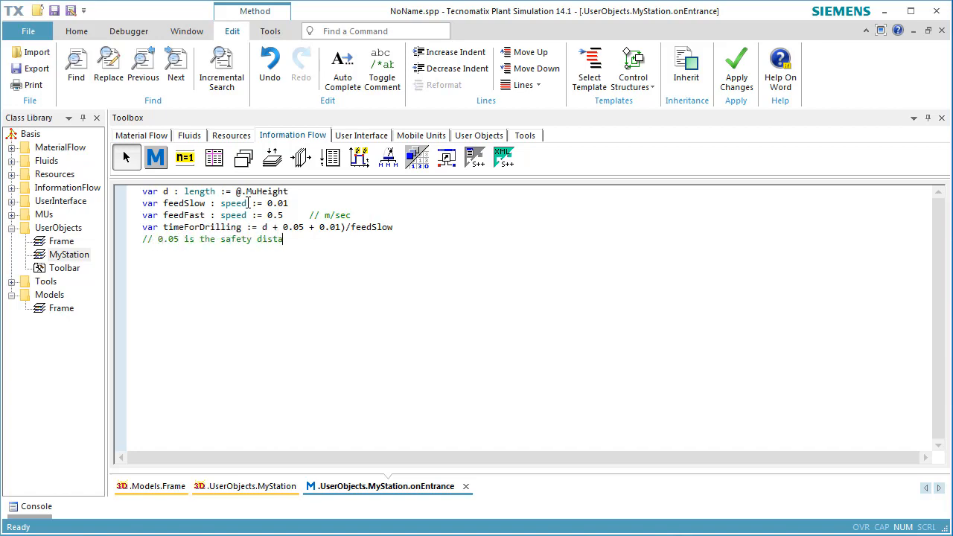
text(nce to stop before the part // )
text(0.0)
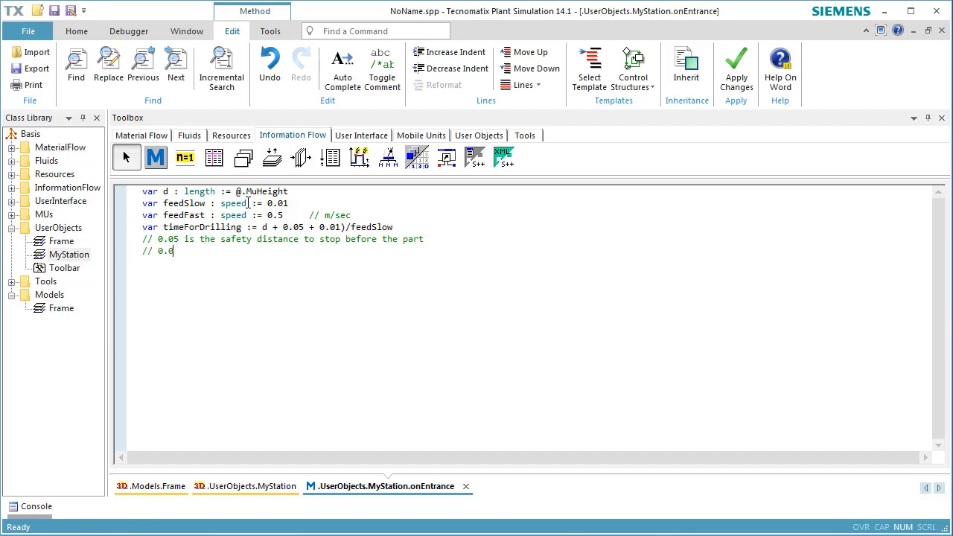
text(1 is the distance we drill more than the )
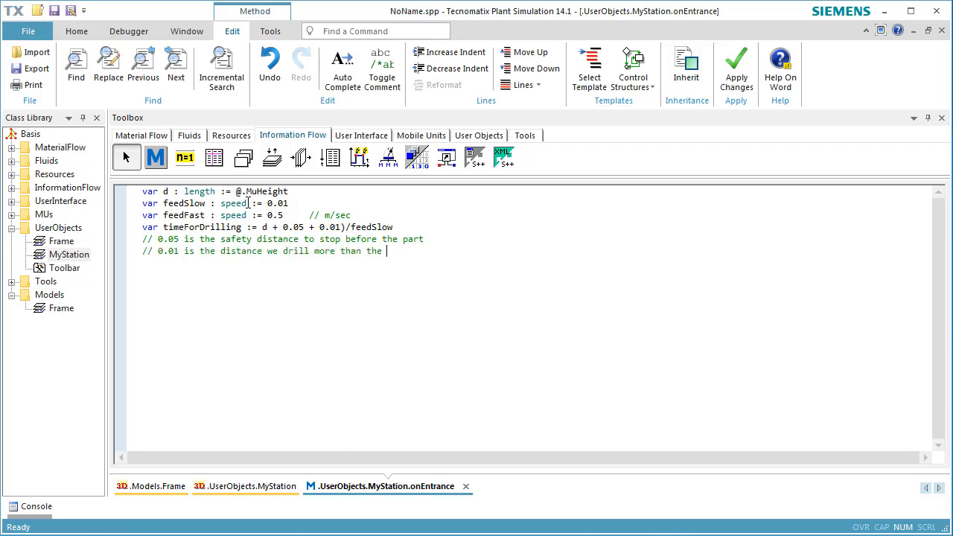
text(thickness of the part)
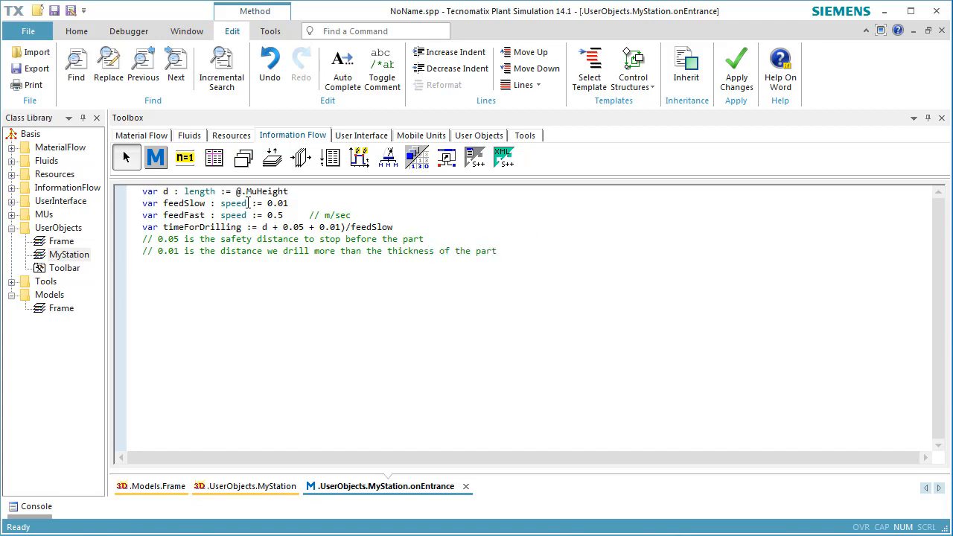
Declare var timeForMoving := (1-d-0.05)/feedFast below the comments in the onEntrance method.
key(Return)
text(var timeForMoving := (1-d-0.05)
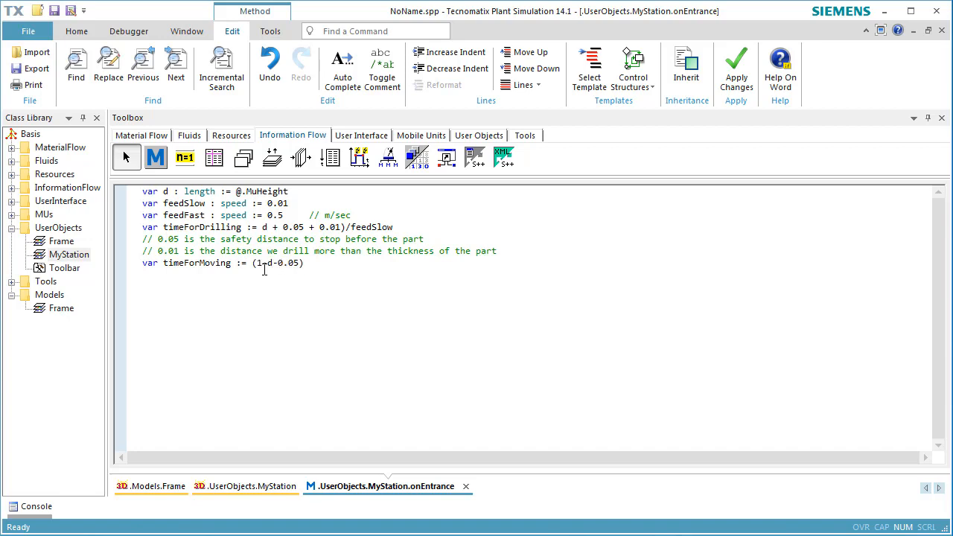
text()/feedFast  )
Set station.proctime := 2*TimeForDrilling + 2*TimeForMoving and insert the missing opening parenthesis before d in the timeForDrilling formula.
text(station.proctime := 2*)
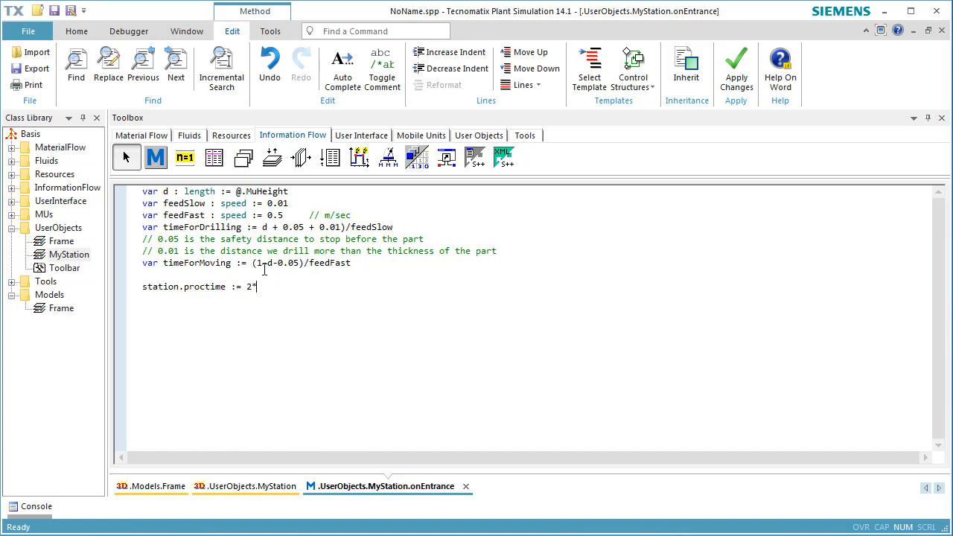
text(TimeForDrilling + 2*TimeForMoving)
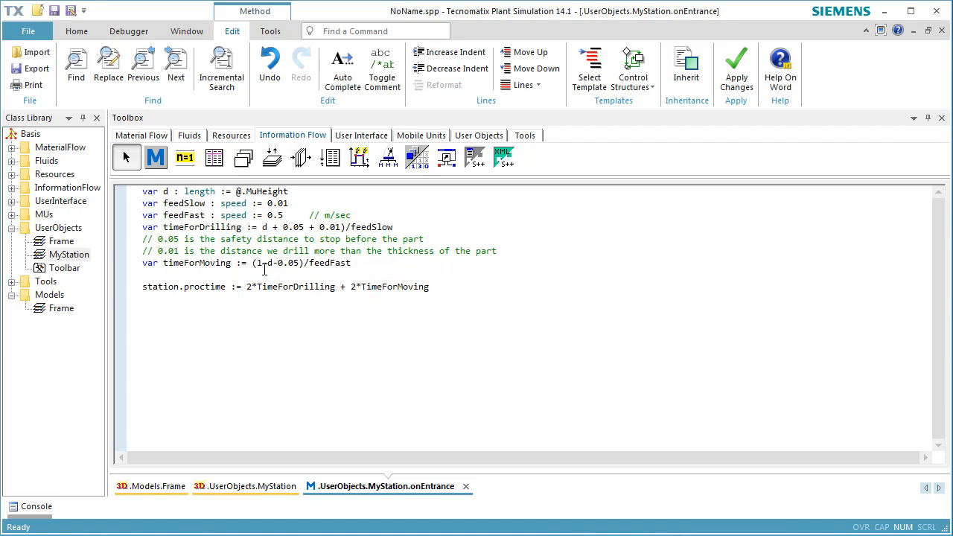
click(262, 227)
text(()
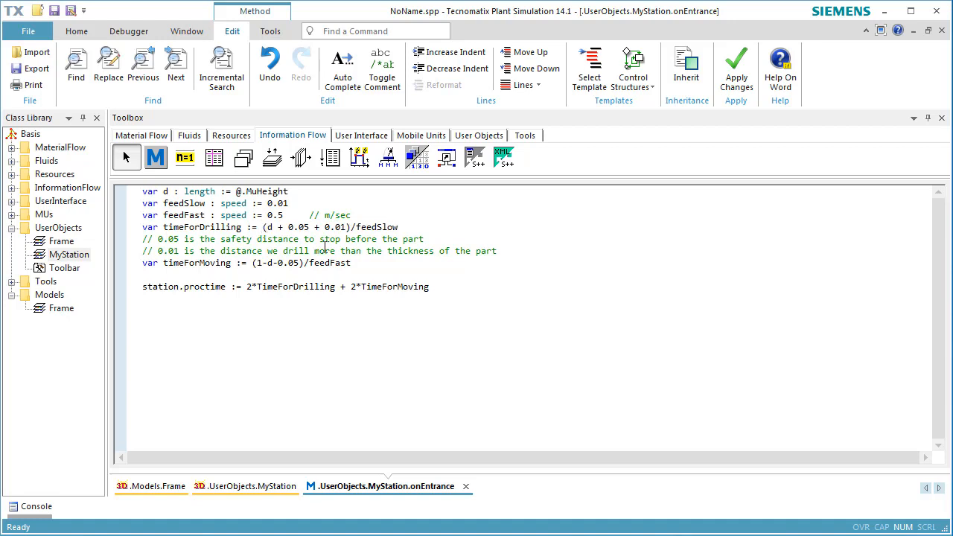
Add the condition if is3Dopen and animIcon below the processing time assignment, separated by a blank line.
click(455, 293)
key(Return)
key(Return)
text(if isOpe)
key(BackSpace)
key(BackSpace)
key(BackSpace)
text(3Dopen and animIcon)
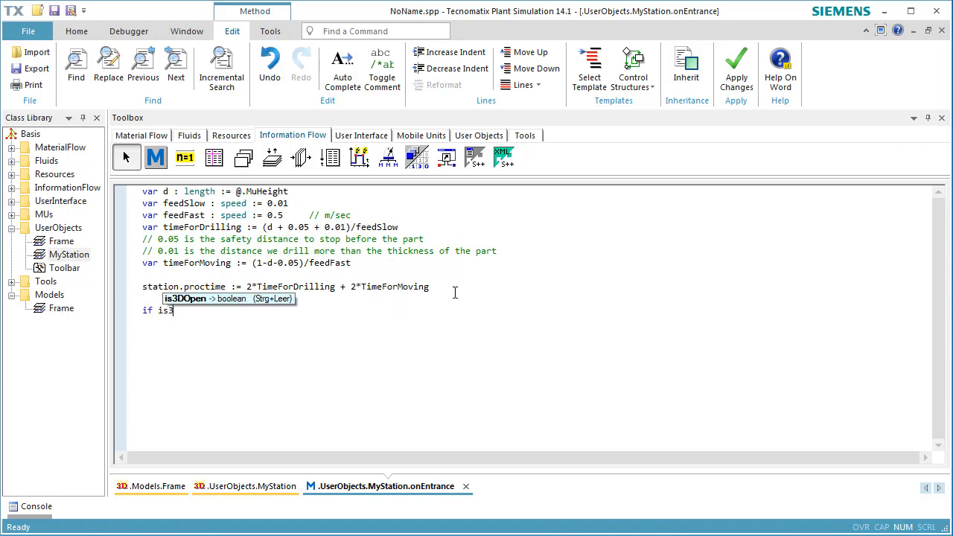
Inside the if block, declare Position1 : length := d + 0.05 and upPosition : real[3] := [0.0, 0.0, 0.0].
key(Return)
text(var )
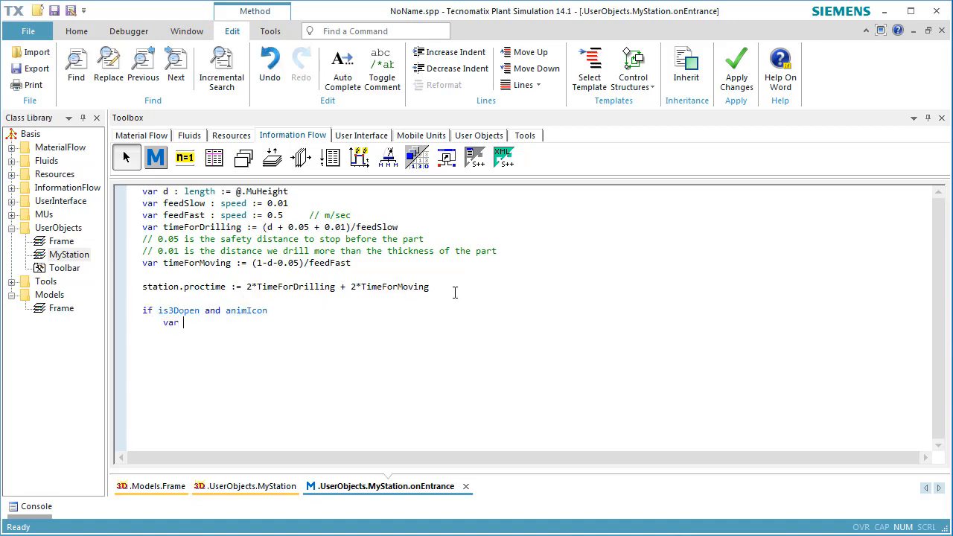
text(Position1 : length := d + 0.05)
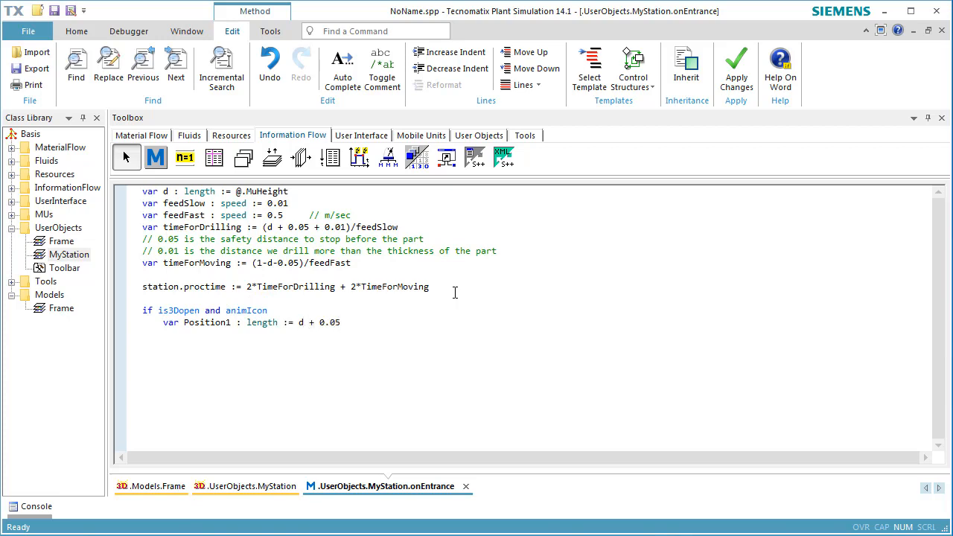
key(Return)
text(var upPosition : real[3] :)
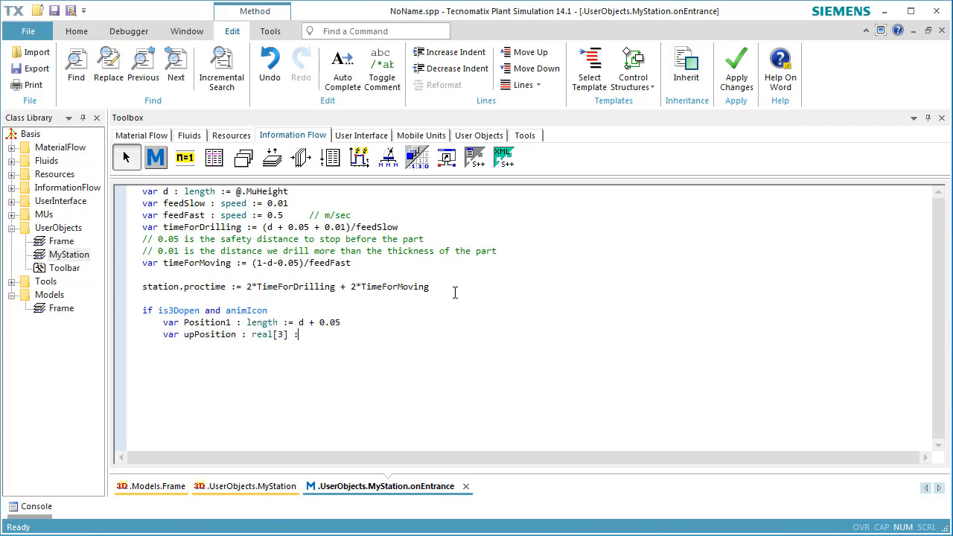
text(= [0.0, 0.0, 0.0)
Declare animations : any := Station._3d.getObject("Drill").selfAnimations and add the call animations.resetAnimation after a blank line.
key(Return)
text(var animations : any := Station)
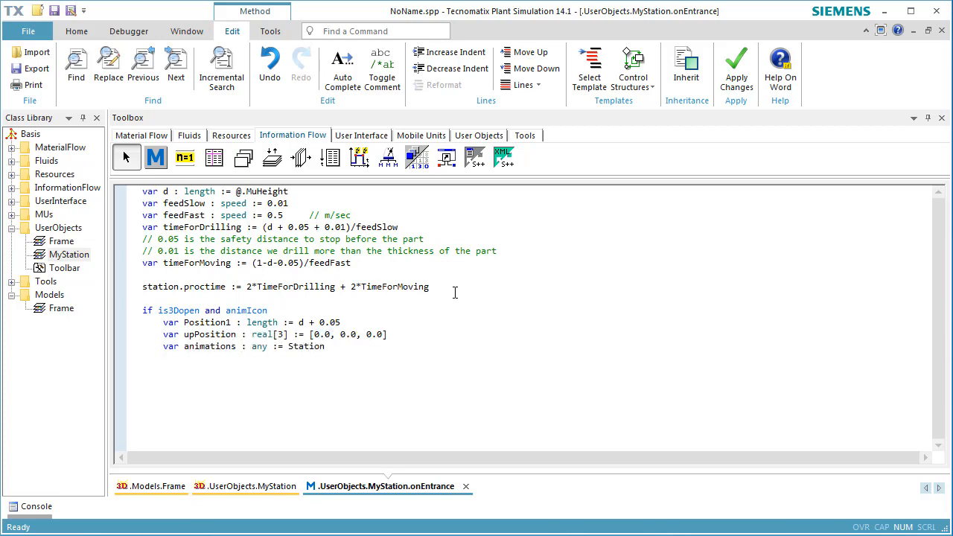
text(._3d.getObject("Drill"))
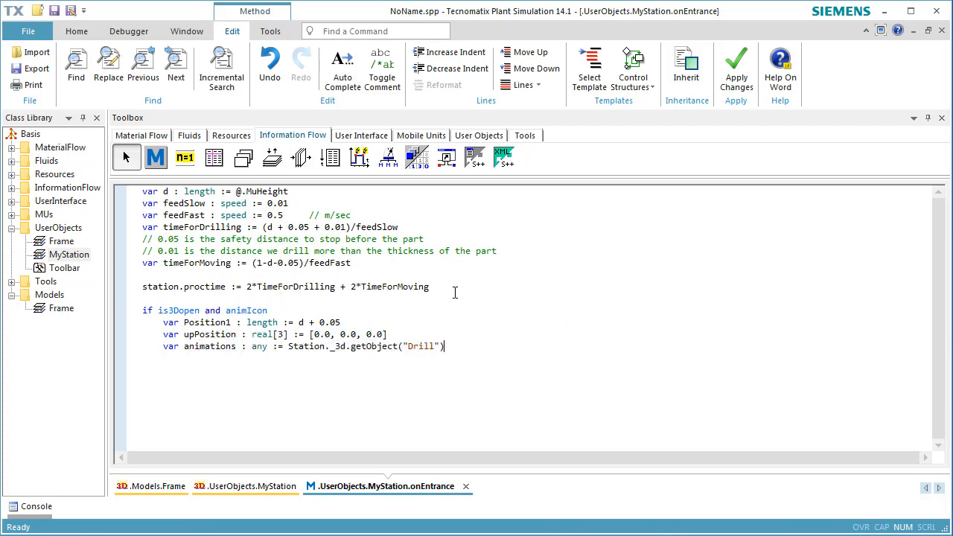
text(.selfAnimations  )
text(animations.resetAnimatio)
text(n)
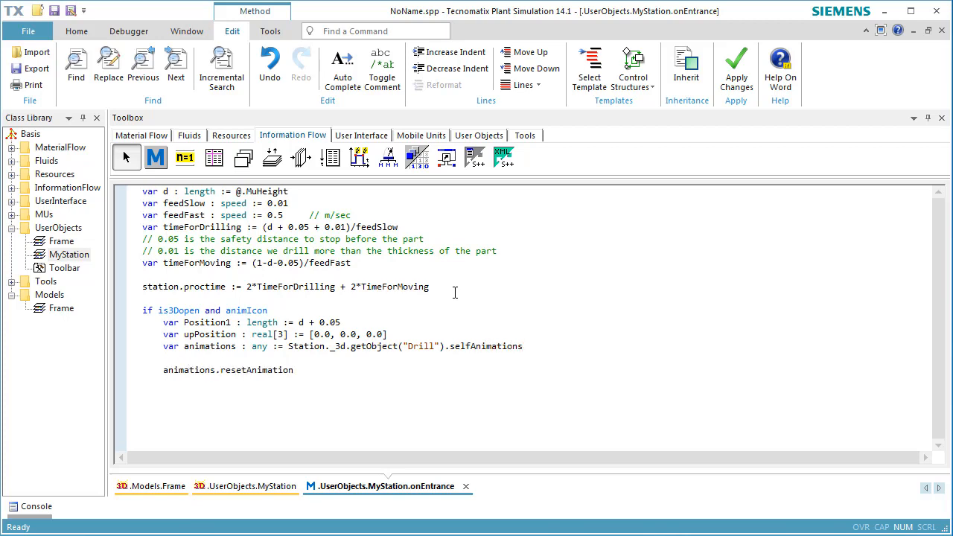
Add the comment // move down fast and declare var downPosition : real[3] := [0.0, 0.0, Position1-1] beneath it.
key(Return)
key(Return)
text(// move down fast)
key(Return)
text(var downPositi)
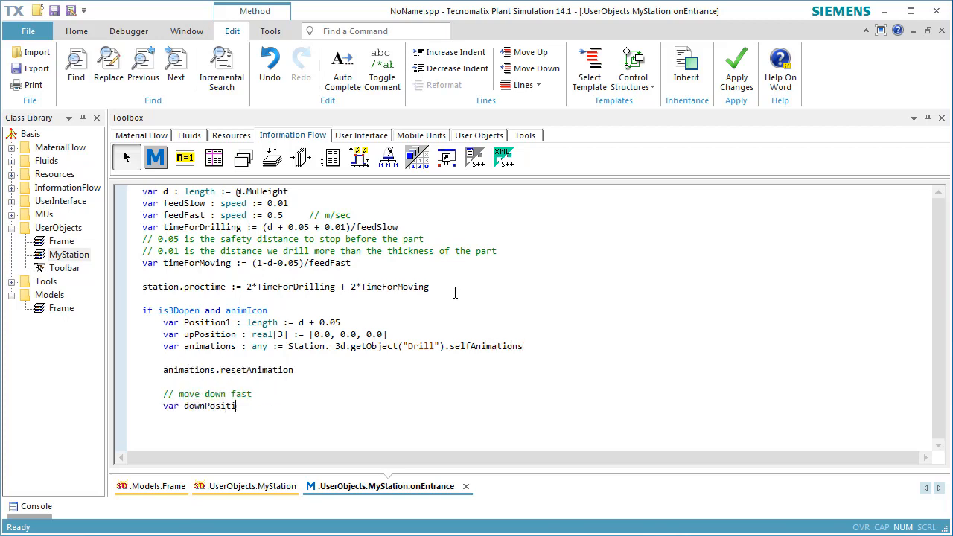
text(on : rreal[3] := 0.0, 0.0, Position1-1)
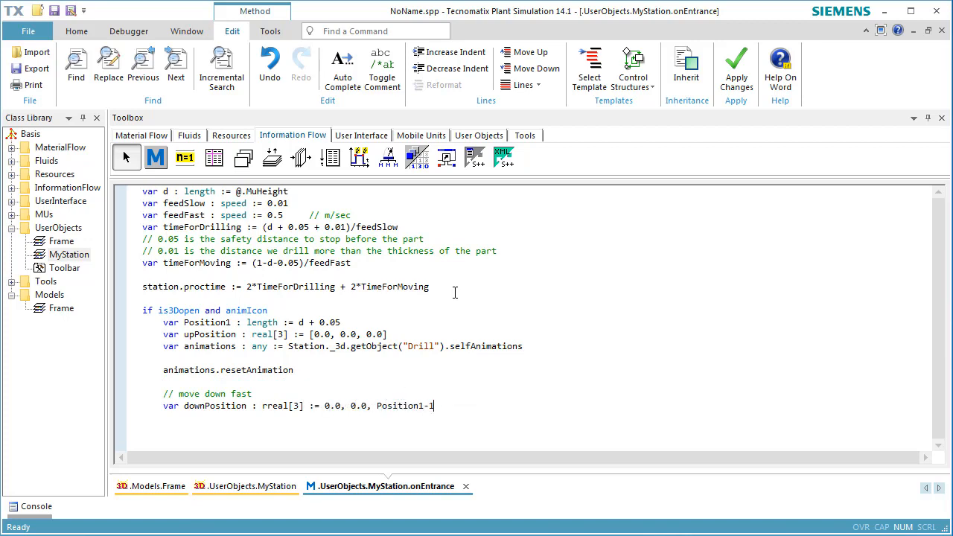
click(273, 406)
key(BackSpace)
click(321, 405)
text([)
key(End)
text(])
Add the calls animations.scheduleTranslation(upPosition, downPosition1, feedFast) and animations.startNextAnimationblock for the fast downward movement.
key(Return)
text(animations.scheduleTrans)
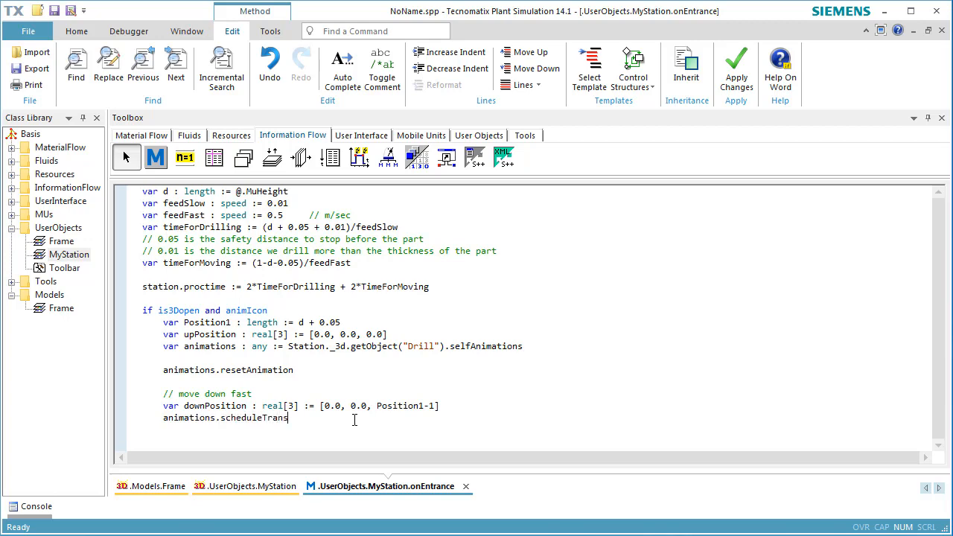
text(lation(upPosition, downPosition1, feedFast))
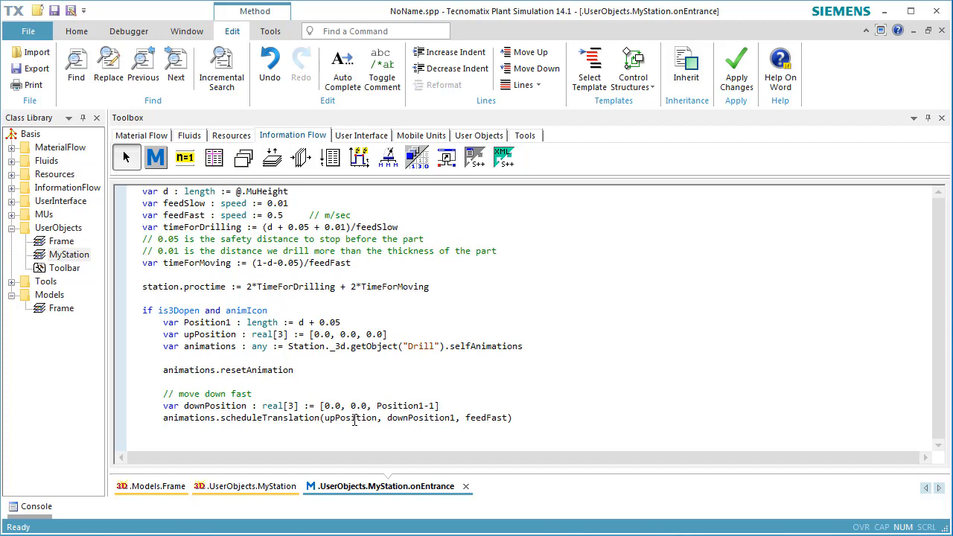
key(Return)
text(animations.startNextAnimationblock  )
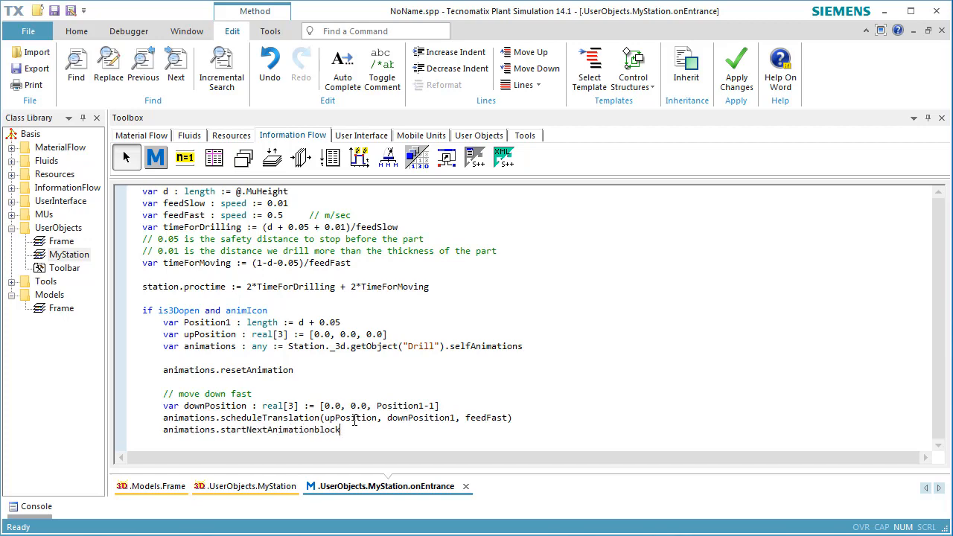
Add the comment // start drilling after a blank line and declare var TargetAngle : integer := round(180*timeForDrilling).
text(// start drilling)
key(Home)
key(Return)
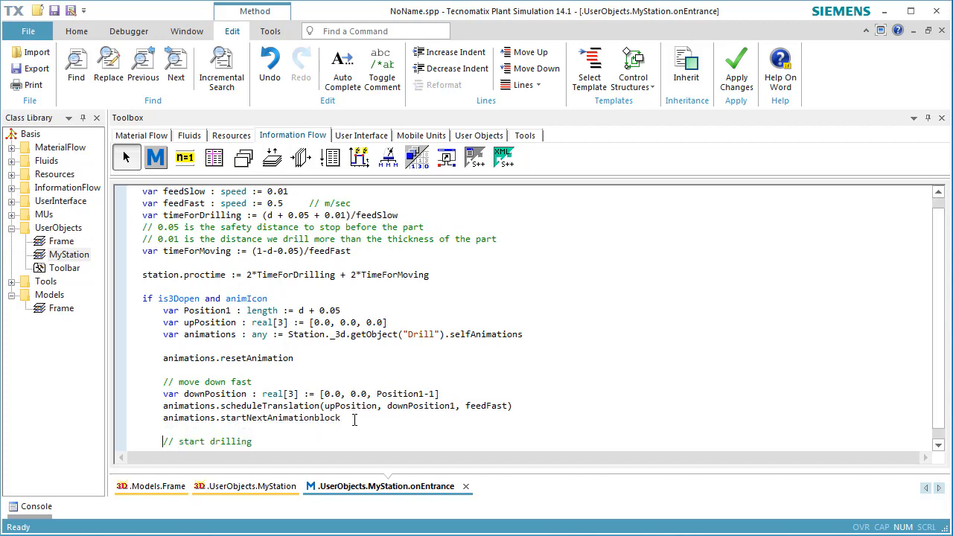
key(End)
key(Return)
text(var TargetAngle : integer)
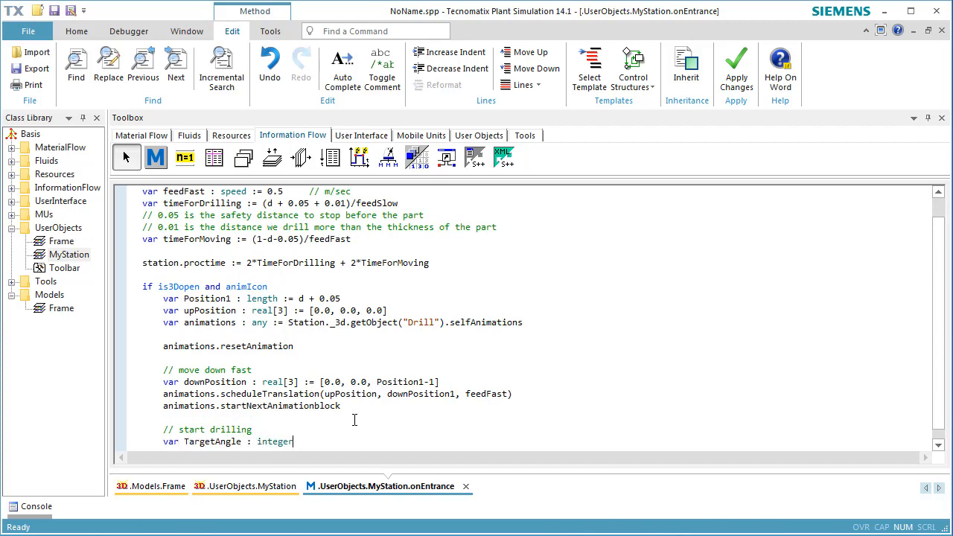
text( := round(180*timeForDrilling))
Schedule the drill's rotation with animations.scheduleRotation(0, targetAngle, 180).
key(Return)
text(animat)
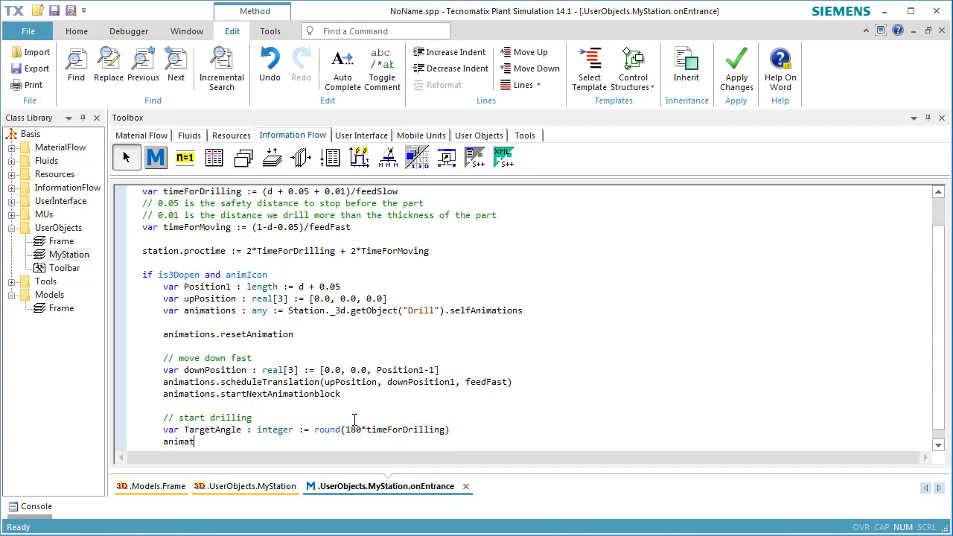
text(ions.scheduleRotation(0, )
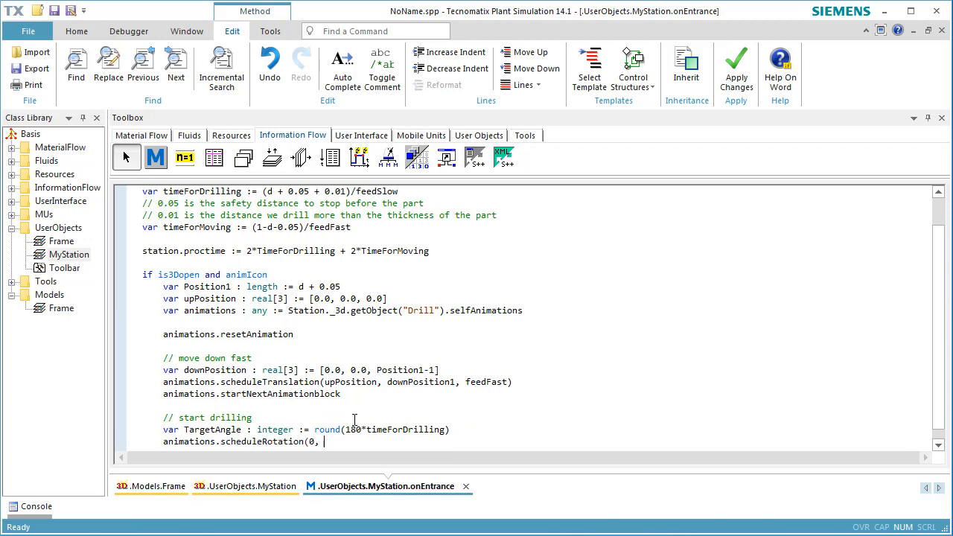
text(targetAnglem 180))
Add the comment // and move down and declare var downPosition2 : real[3] := [0.0, 0.0, -1.01].
key(Return)
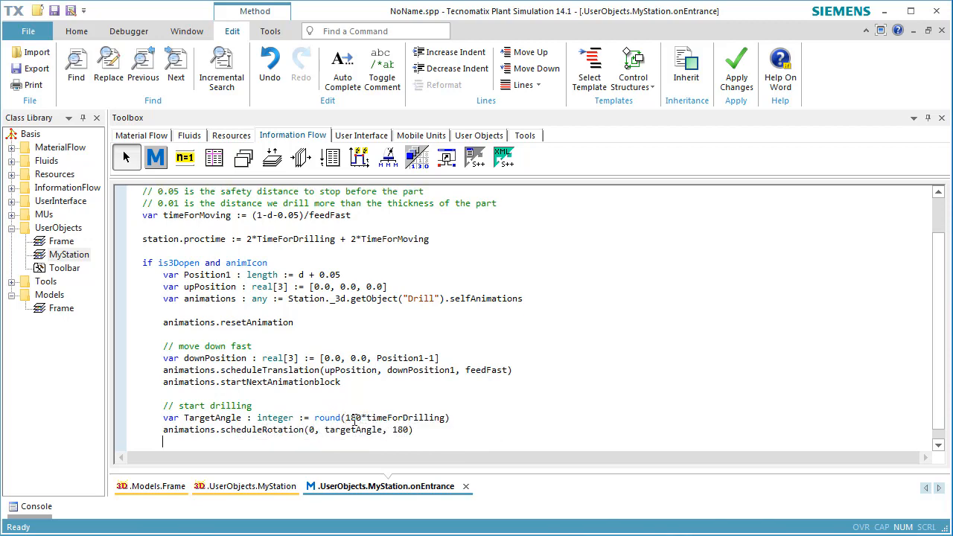
text(// and move down)
key(Return)
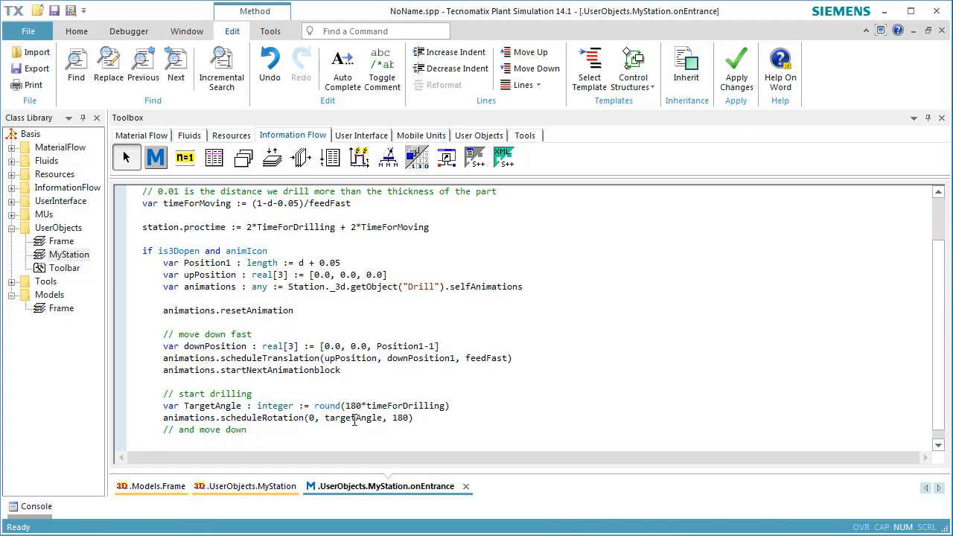
text(var downPosition2 : real[3)
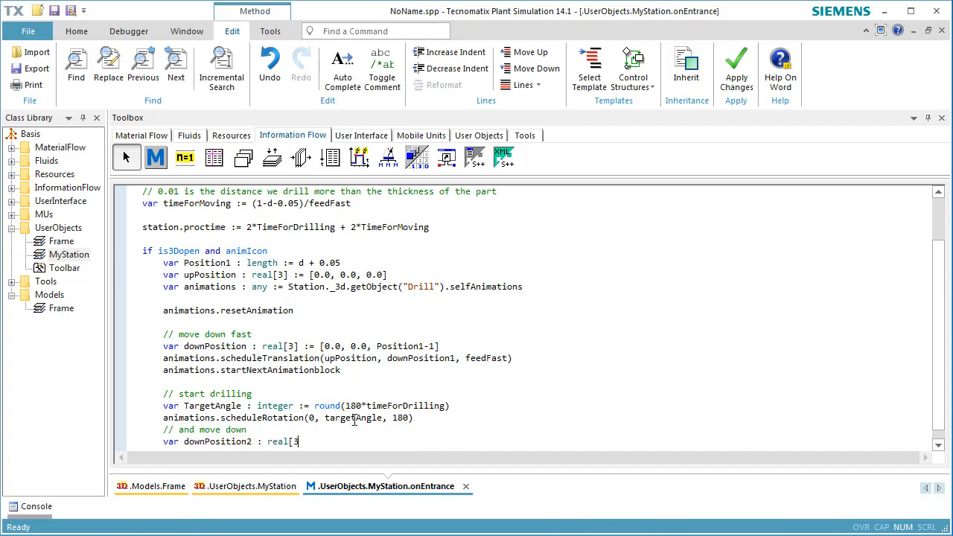
text(] := [0.0, 0.0, -1.01)
text(])
Schedule the slow drilling movement with animations.scheduleTranslation(downPosition, downPosition2, feedSlow).
key(Return)
text(animations.schedule)
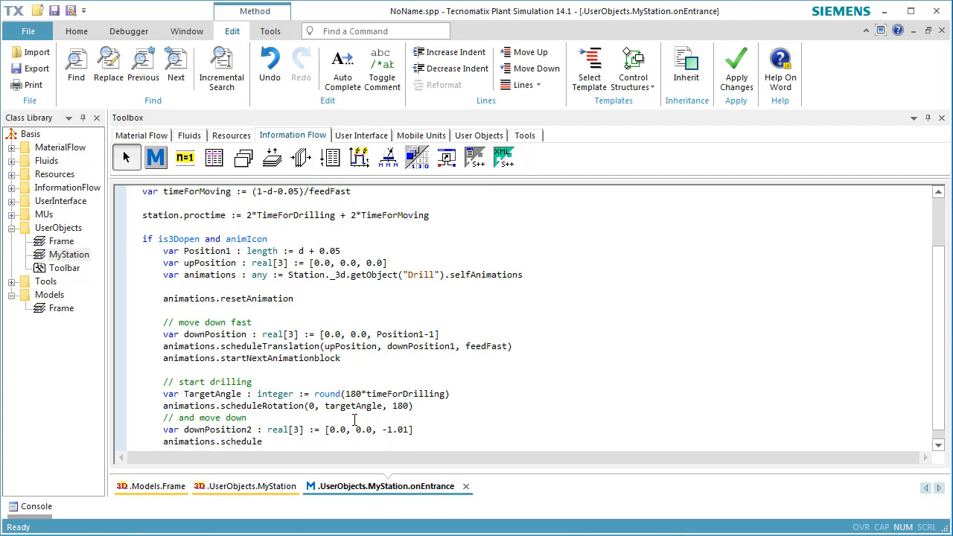
text(Translation(downPosi)
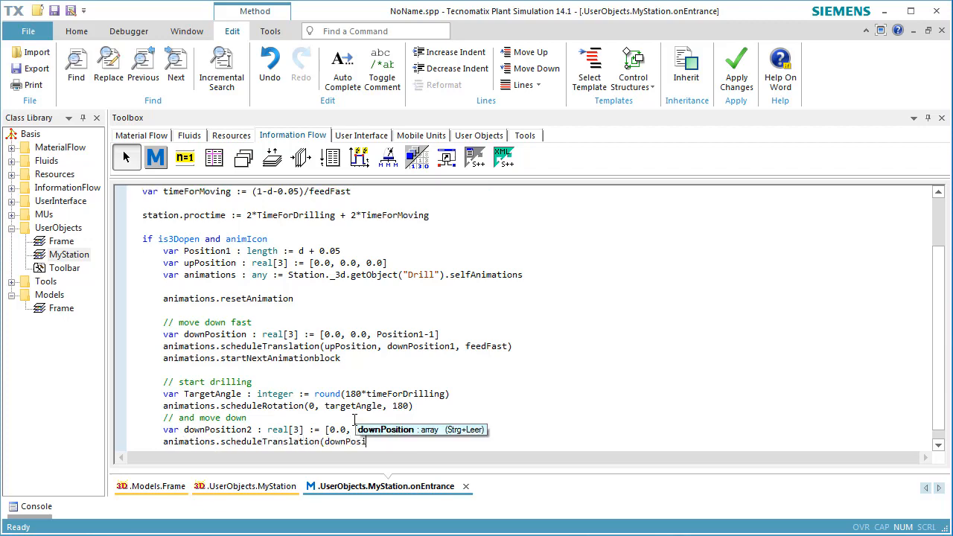
text(tion, downPosition2, )
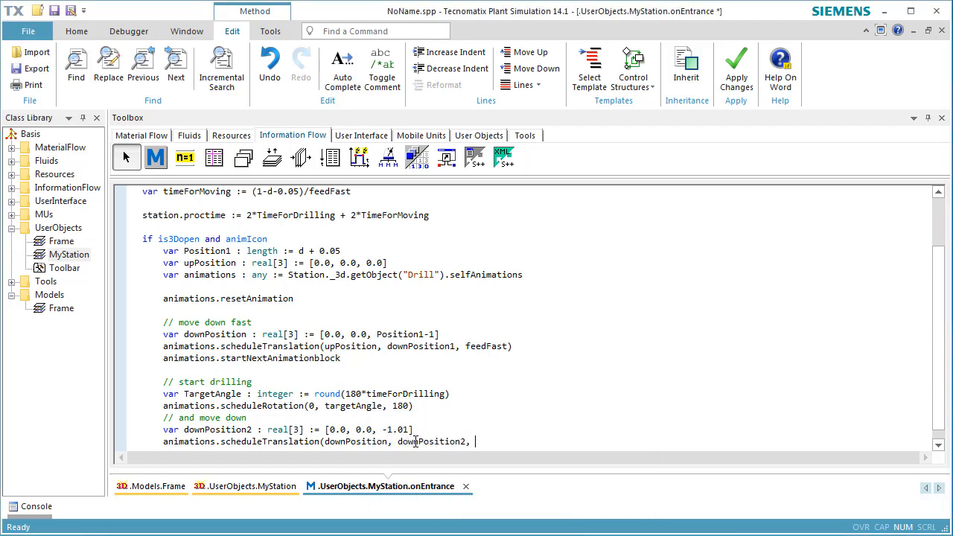
text(feedSlow))
Add the comment // move up slowly followed by the call animations.startNextAnimationblock.
key(Return)
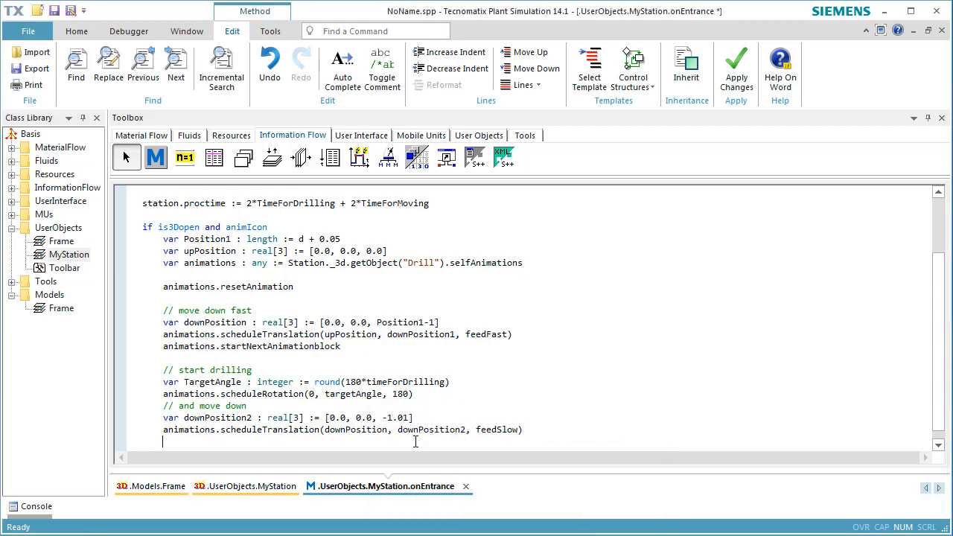
text(// move up slowly)
key(Return)
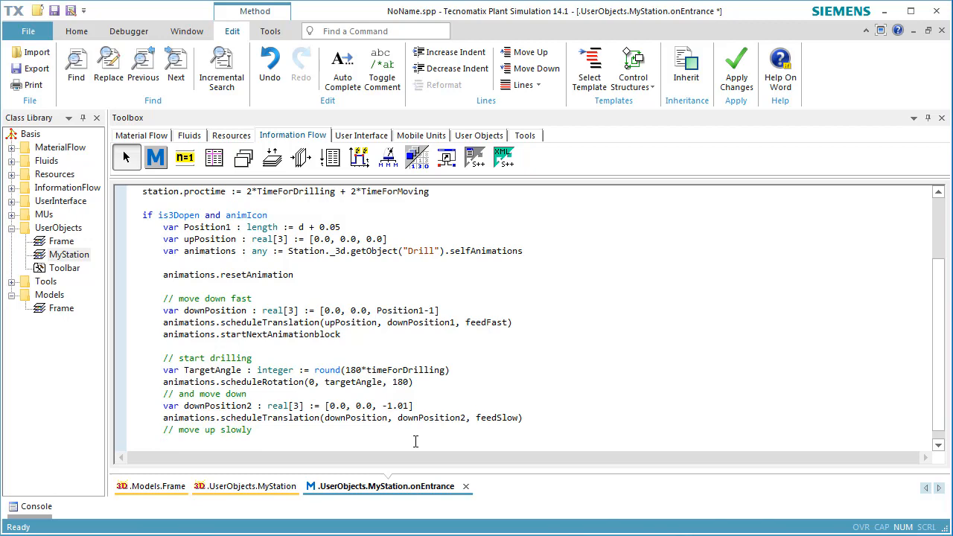
text(animations.startNextAnimationblock)
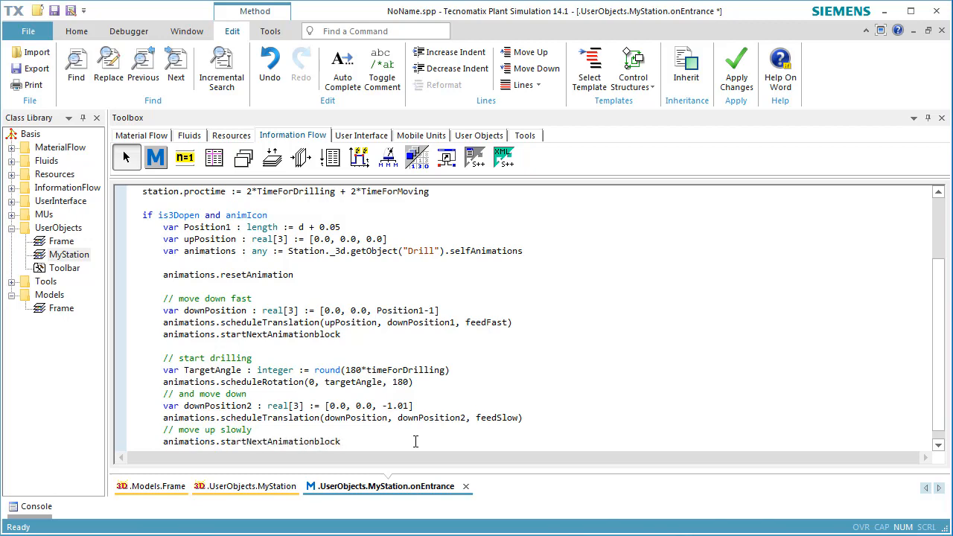
For the slow upward movement, add animations.scheduleRotation(0, TargetAngle, 180) and animations.scheduleTranslation(downPosition2, downPosition, feedSlow).
key(Return)
text(animations.scheduleRotat)
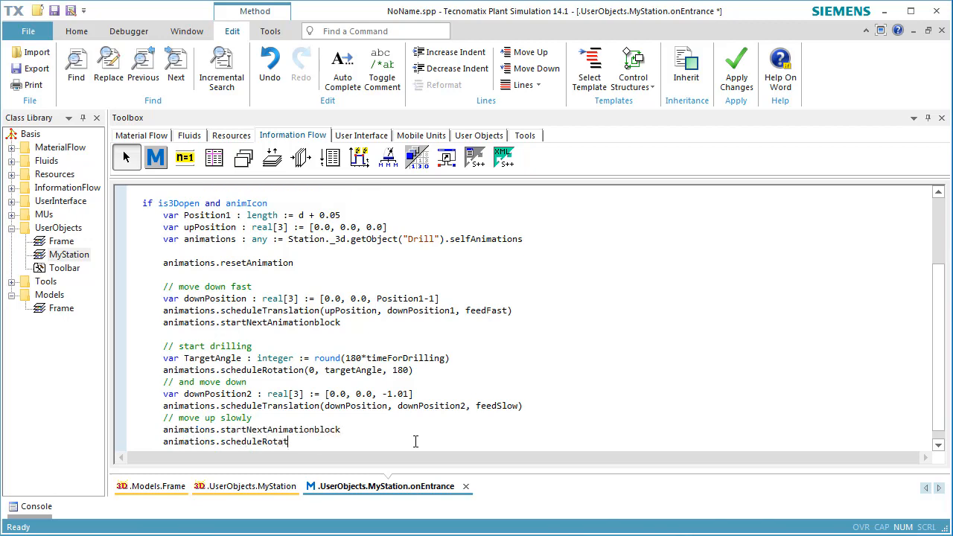
text(ion(0, TargetAngle, 180))
key(Return)
text(animations.schedule)
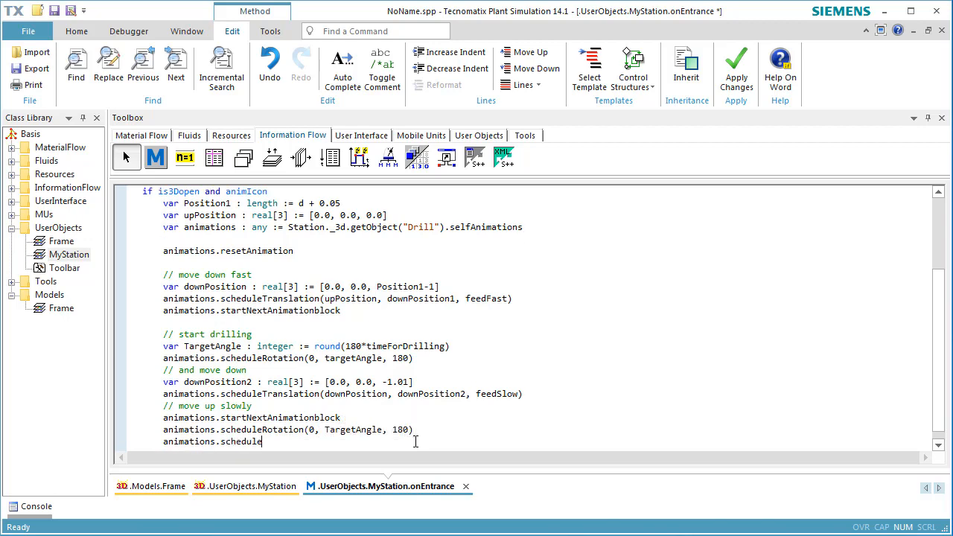
text(Translation(downPosition2, downPosi)
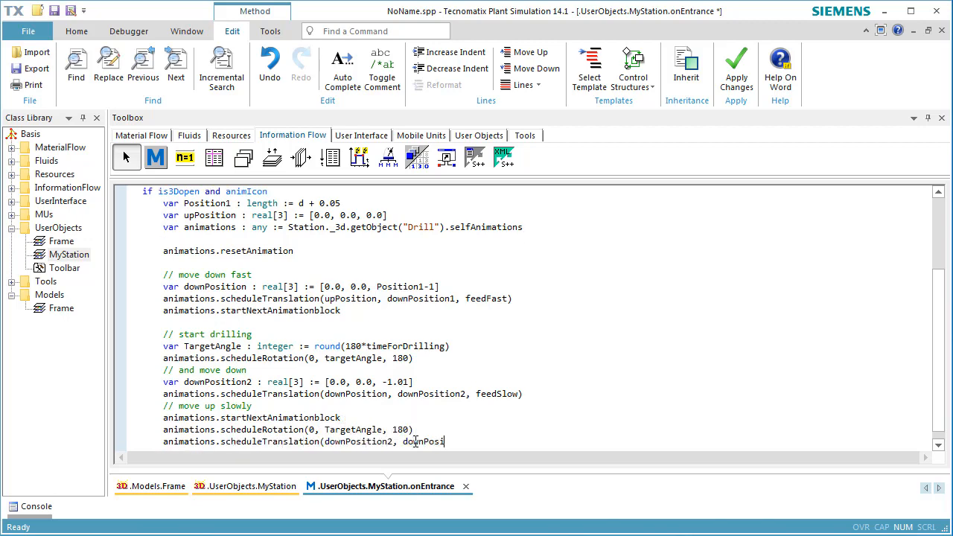
text(tion, feedSlow))
Add the comment // move up fast followed by the call animations.startNextAnimationBlock.
key(Return)
text(// move u)
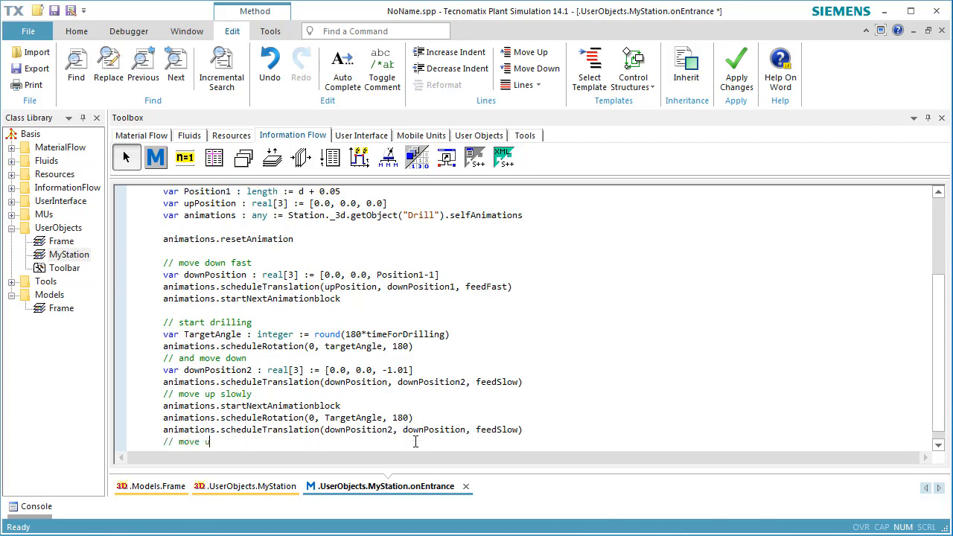
text(p fast)
key(Return)
text(animations.startNextAnimat)
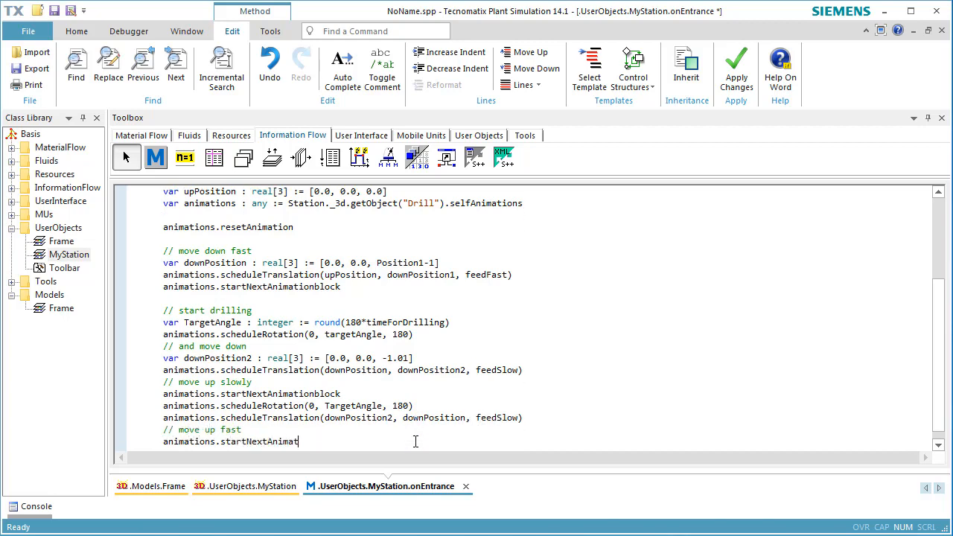
text(ionBlock)
key(Return)
Schedule the fast upward translation from downPosition to upPosition with feedFast, and finish the block with animations.play and end.
text(animations.sch)
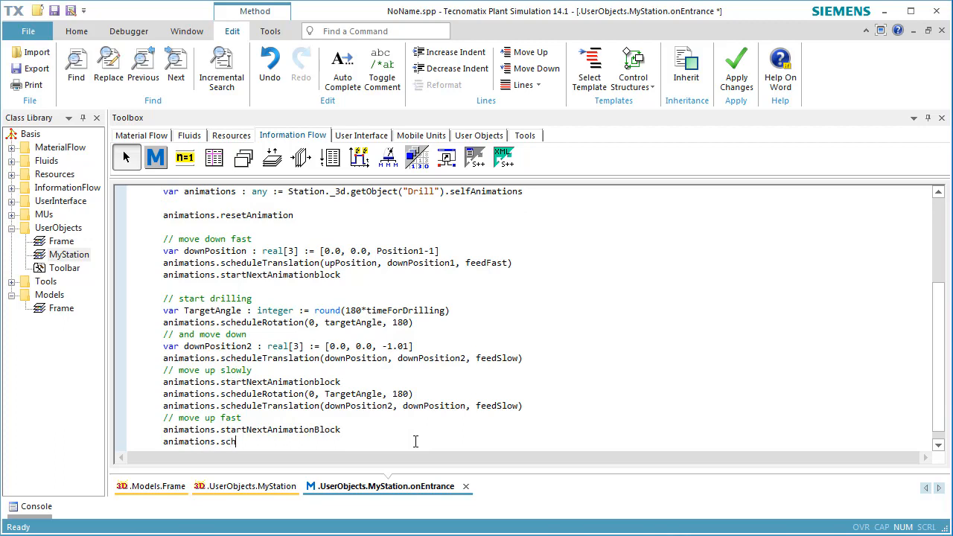
text(edlueTranslation(downPosition, u)
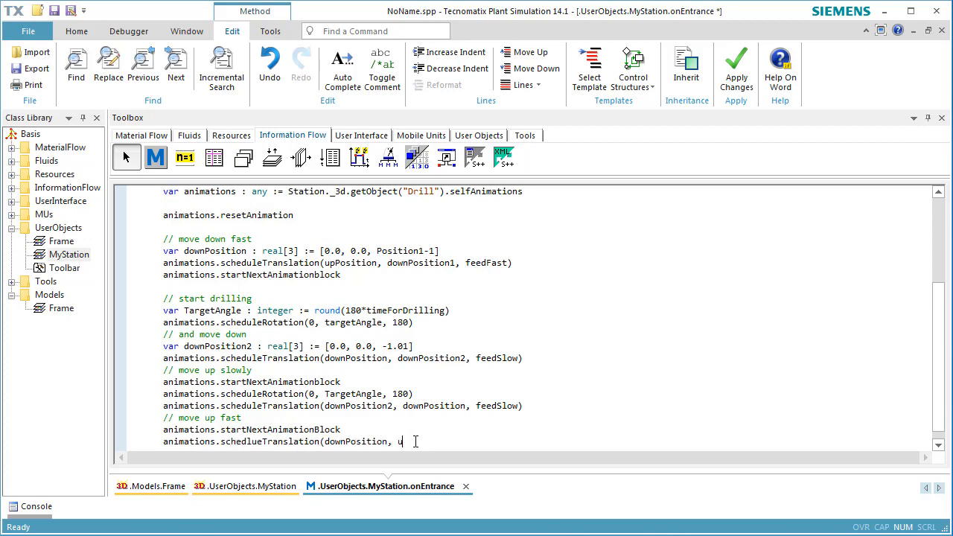
text(pPosition, feedFast))
key(Return)
key(Return)
text(animations.pl)
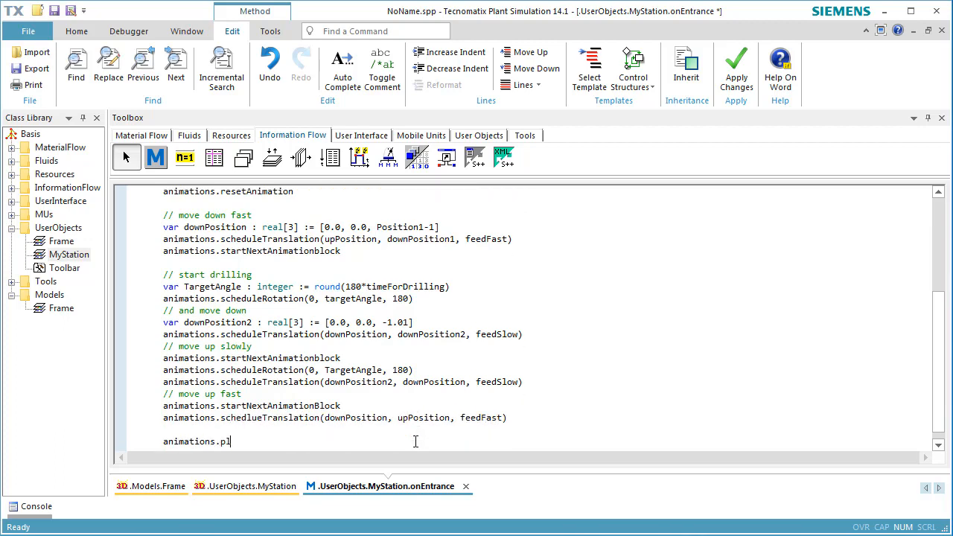
text(ay)
key(Return)
text(end)
Close the onEntrance method and the MyStation frame to return to the model frame.
click(940, 30)
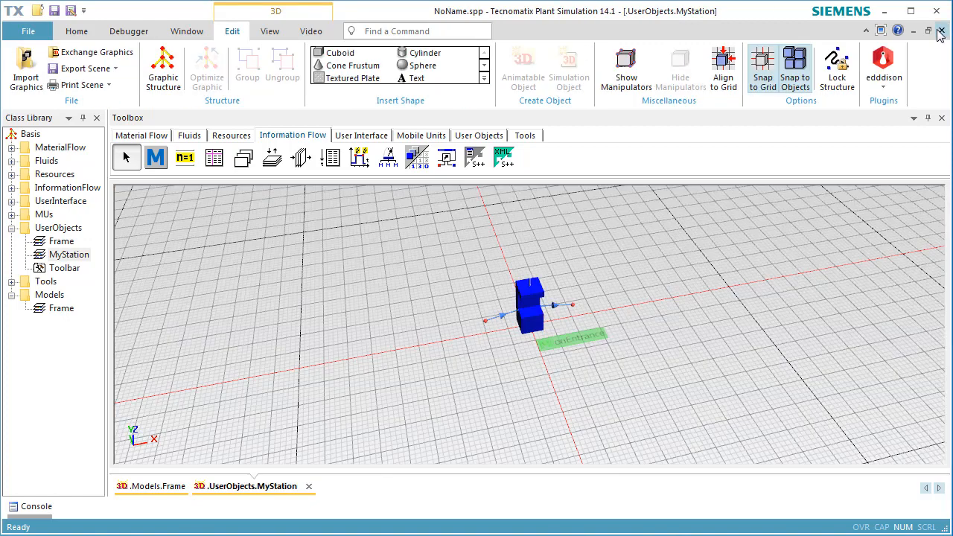
click(941, 30)
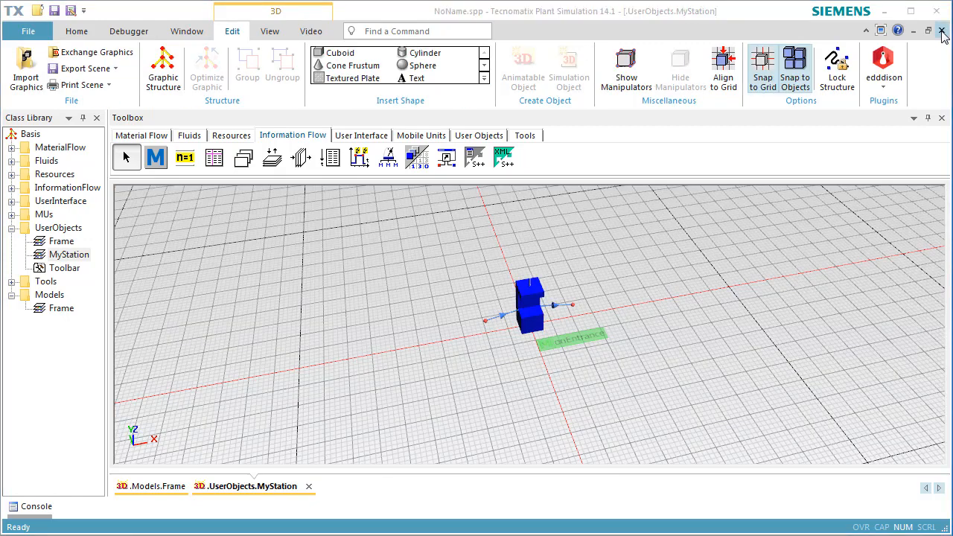
click(941, 32)
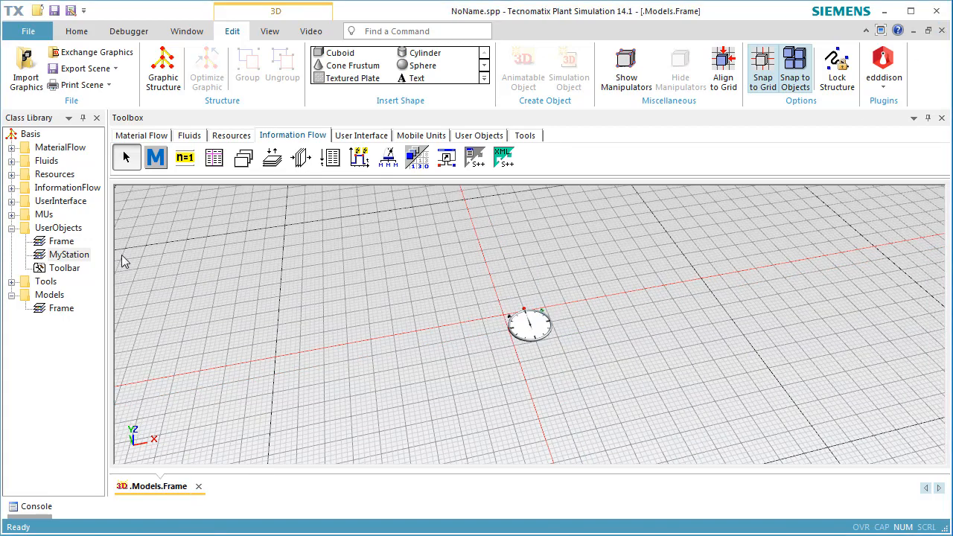
Place a Source in front of the EventController and insert a MyStation beside it with its entrance connected to the Source.
click(164, 136)
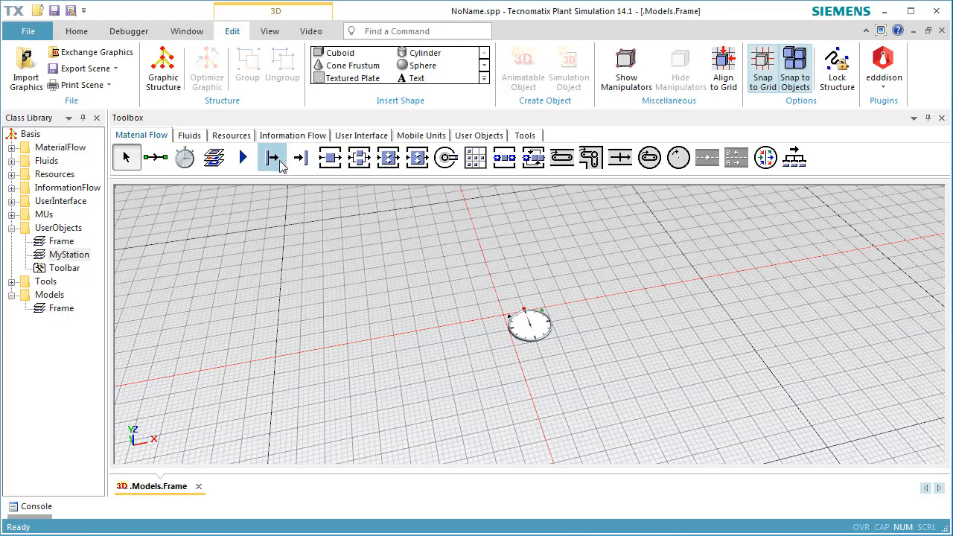
click(272, 158)
click(427, 410)
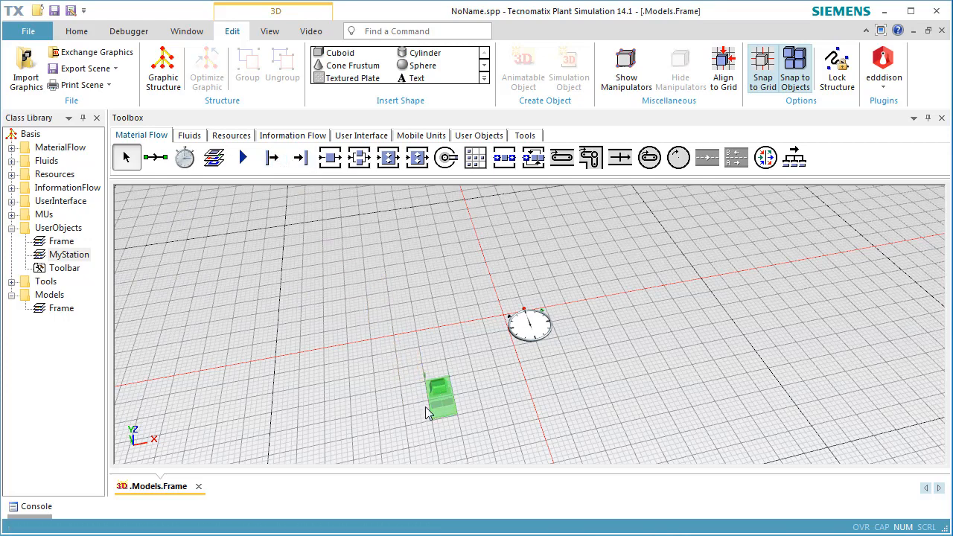
drag(70, 256, 483, 407)
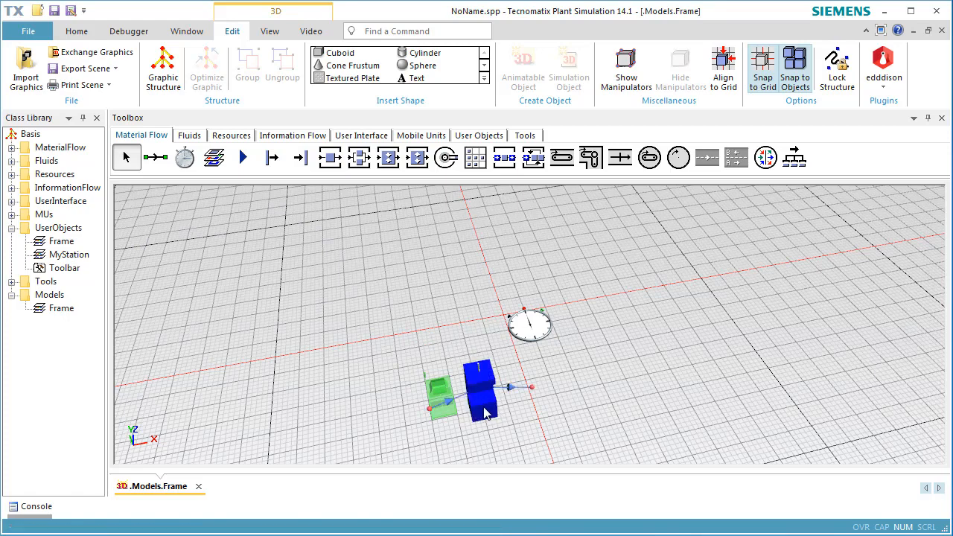
drag(484, 411, 506, 376)
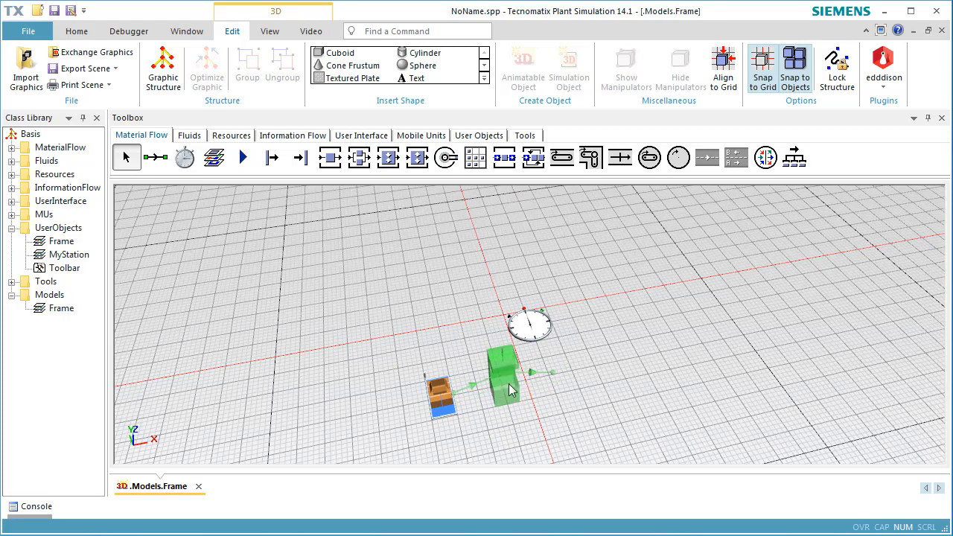
Insert a Drain on the exit side of MyStation and connect MyStation to it with a Connector.
click(301, 158)
click(564, 370)
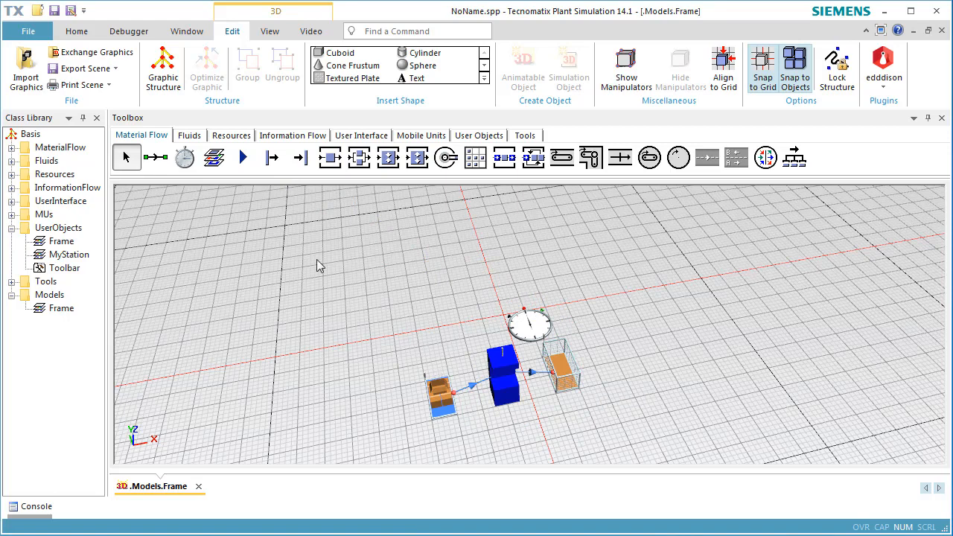
click(161, 167)
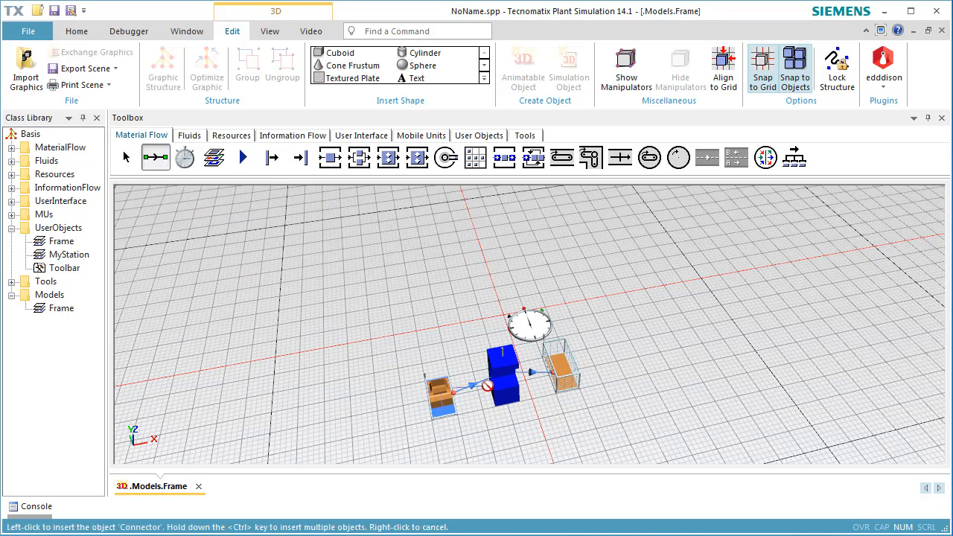
click(512, 394)
click(560, 372)
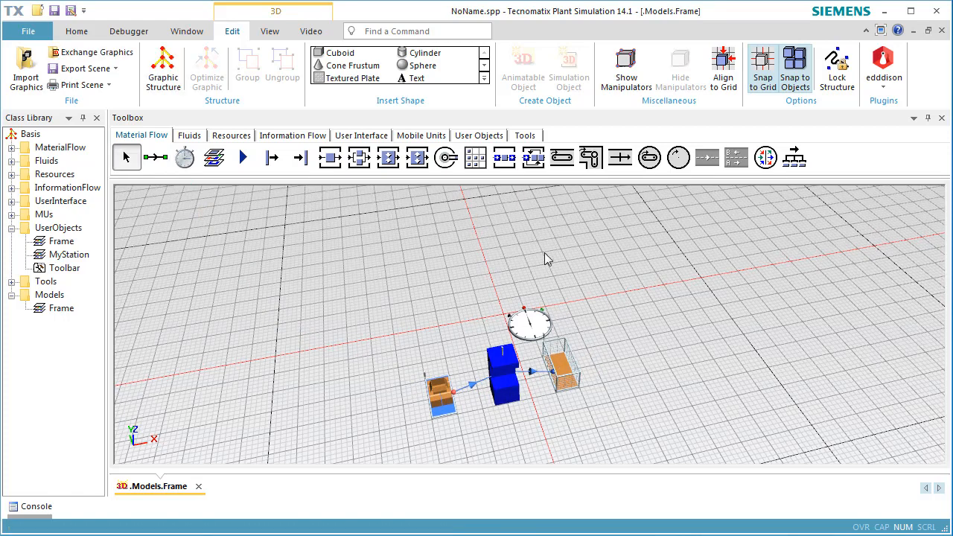
Enable real-time simulation with a factor of 1 in the EventController, apply it, and reset the simulation.
double_click(529, 325)
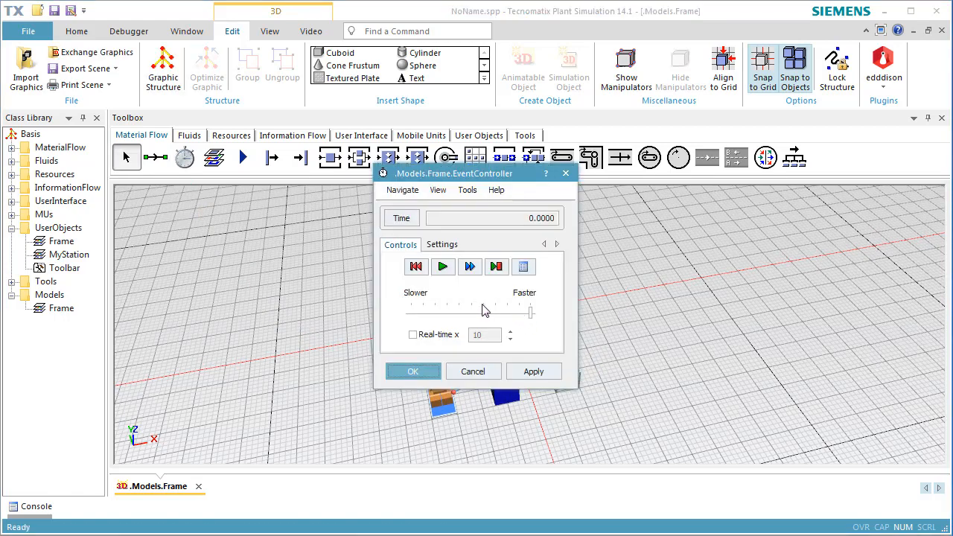
click(449, 335)
double_click(490, 334)
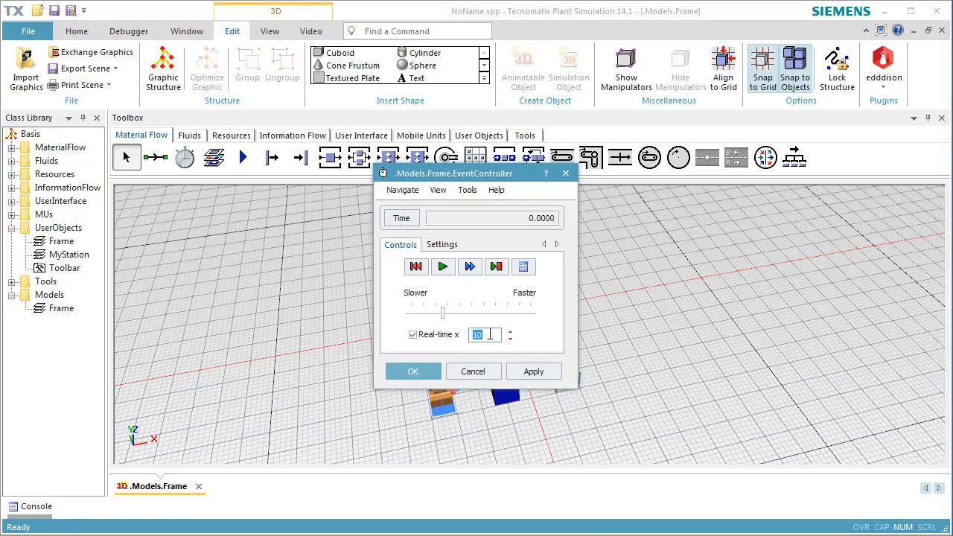
text(1)
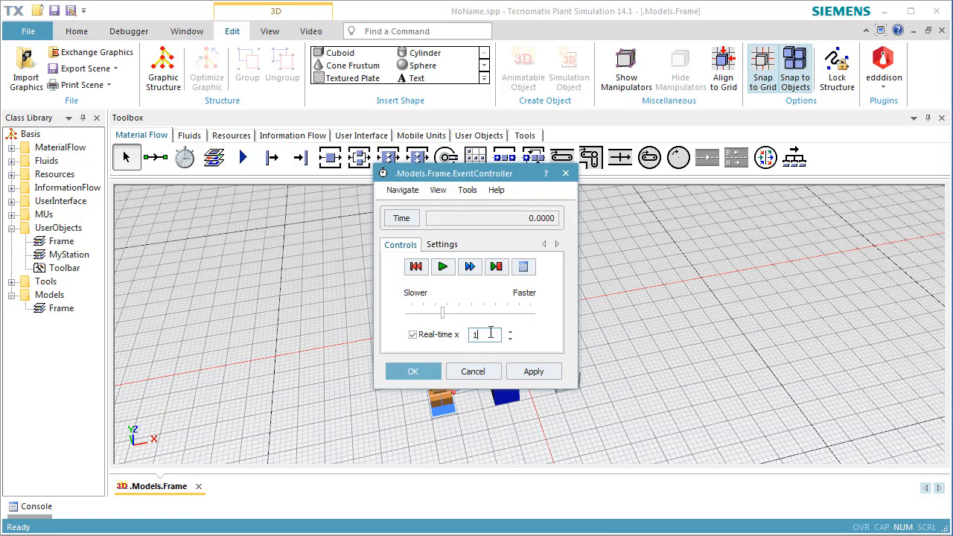
click(527, 372)
click(415, 267)
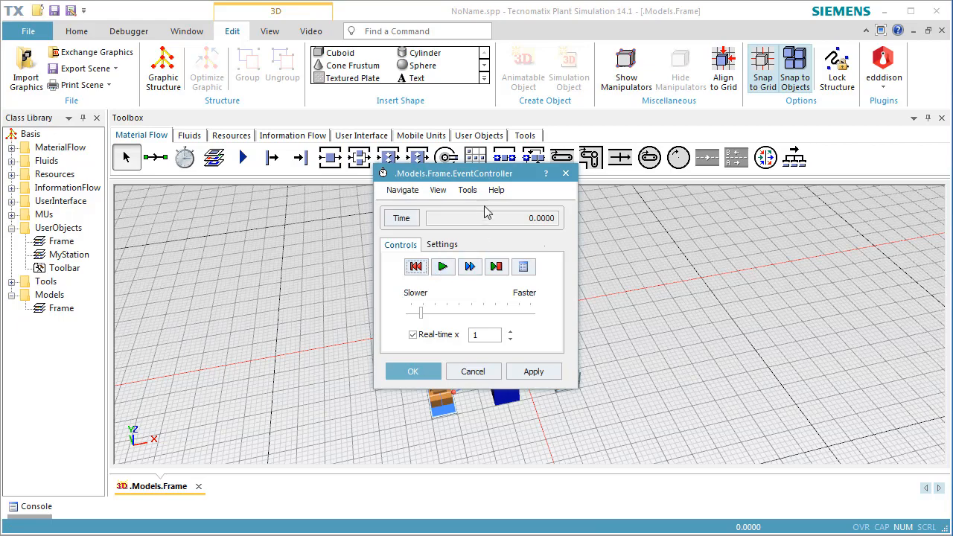
Move the EventController dialog clear of the model, then reset and start the simulation to watch the drill animation up close.
drag(495, 174, 804, 200)
scroll(515, 384, up, 2)
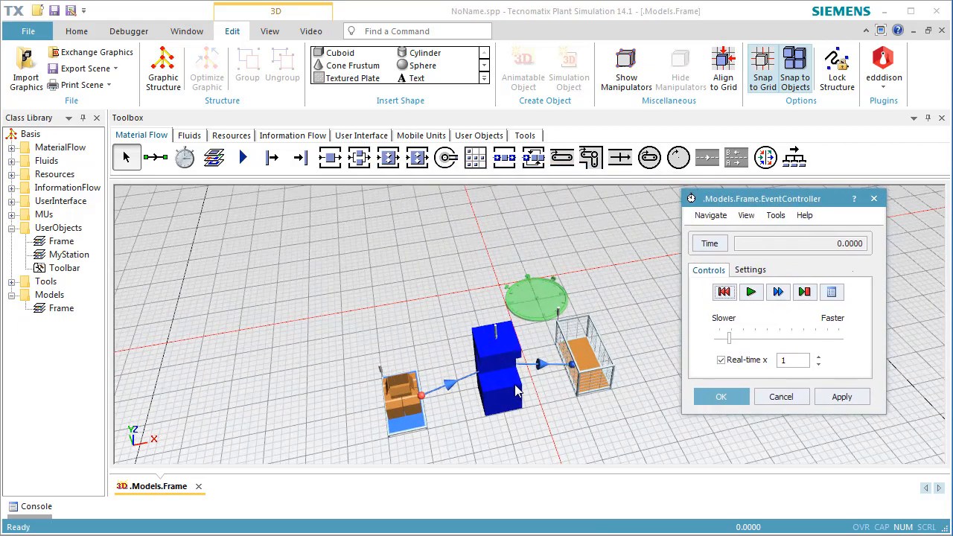
scroll(515, 385, up, 3)
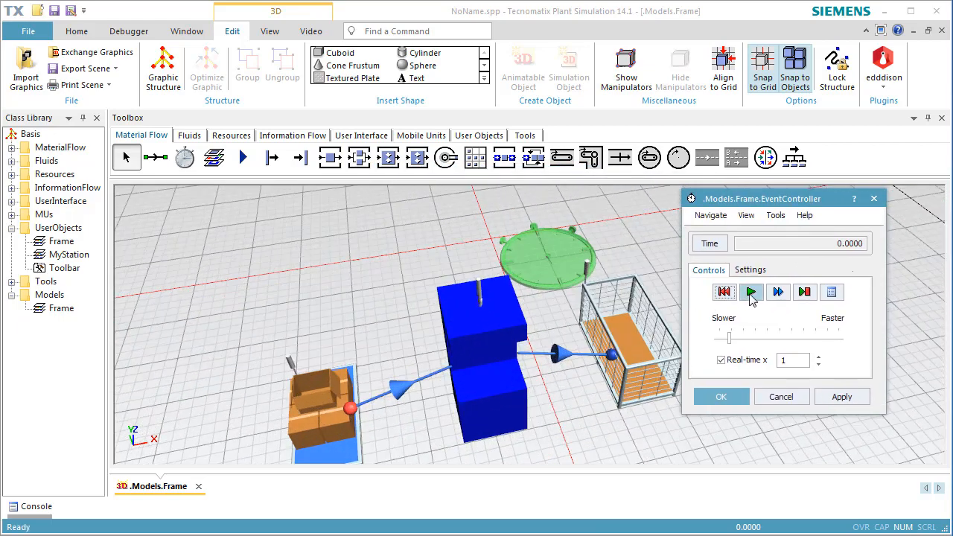
right_drag(573, 447, 558, 402)
click(725, 293)
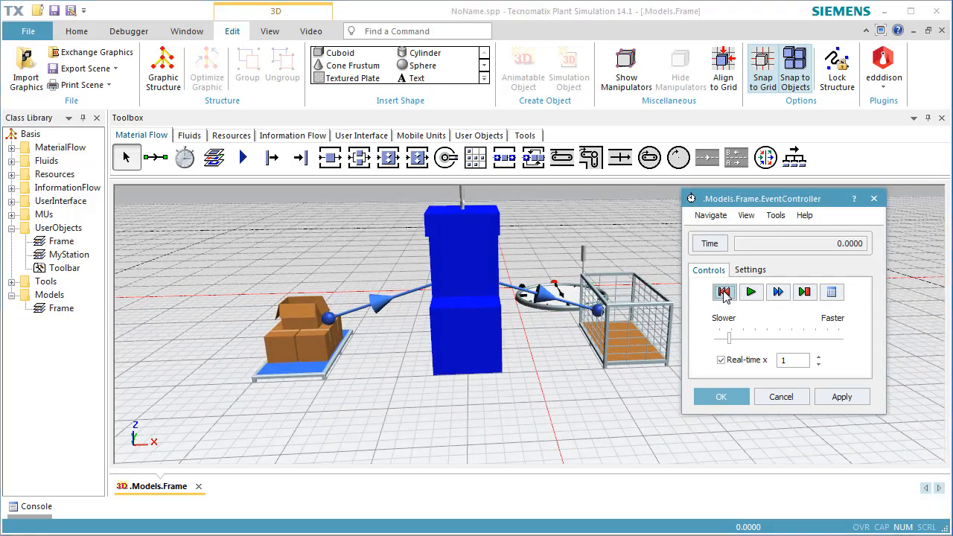
click(751, 292)
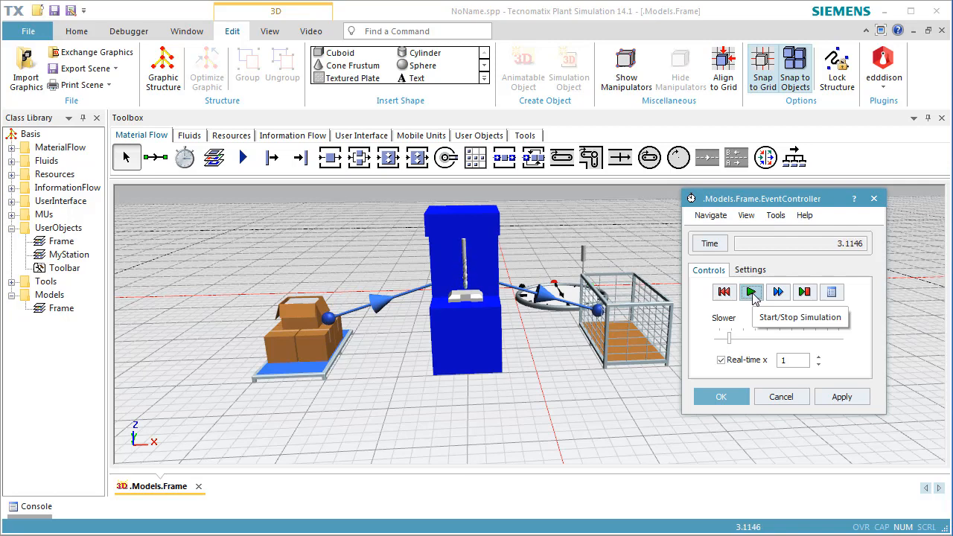
scroll(481, 304, up, 5)
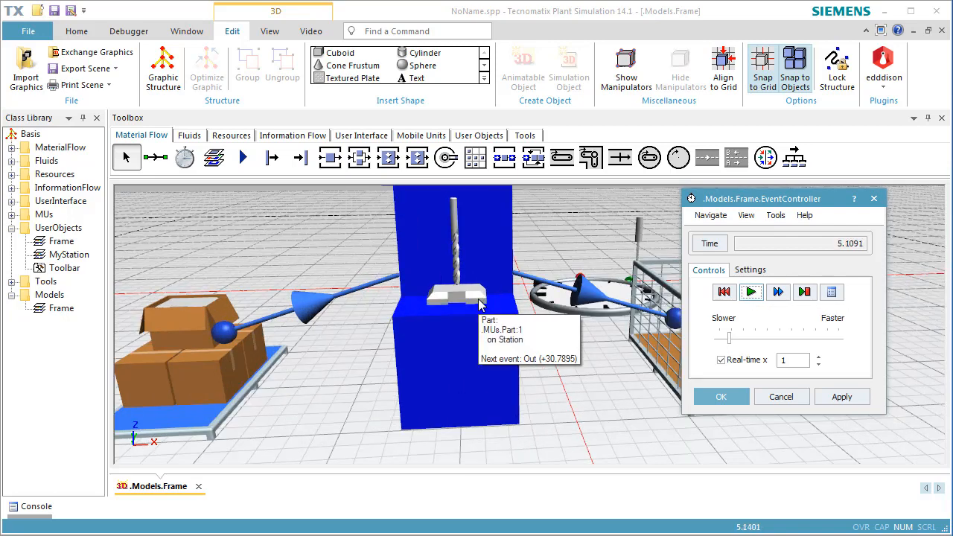